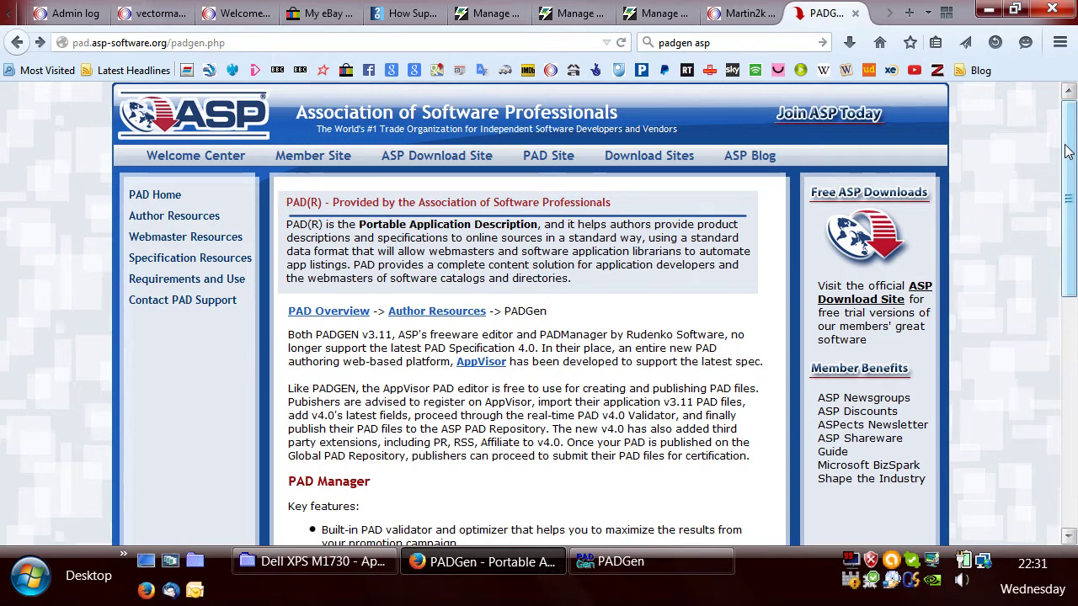
# Switch to PADGen and look over the empty company, program, description and web information forms
pyautogui.click(687, 561)
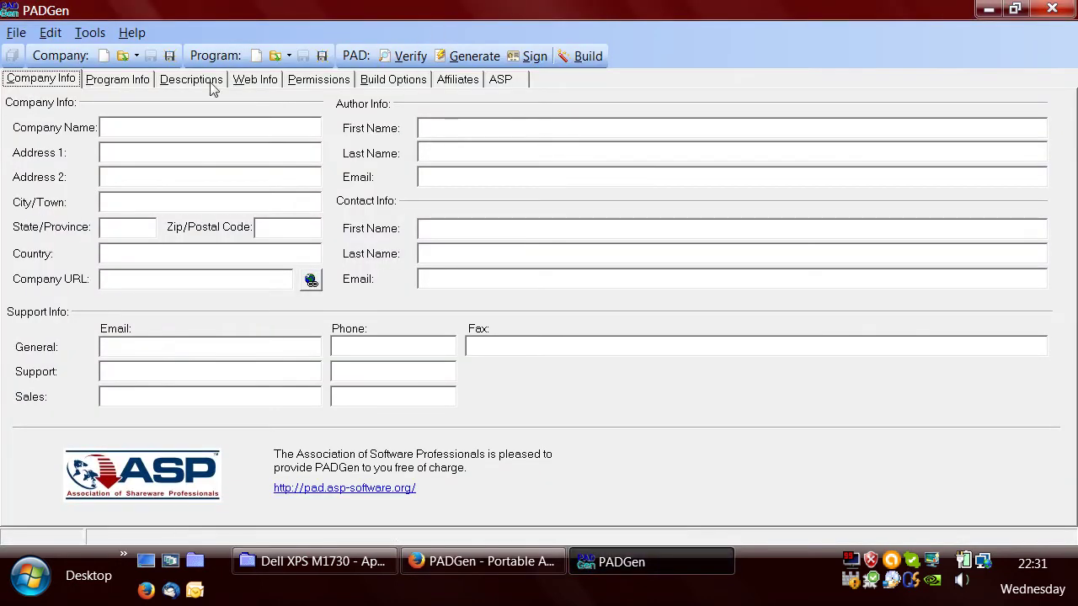
pyautogui.click(113, 82)
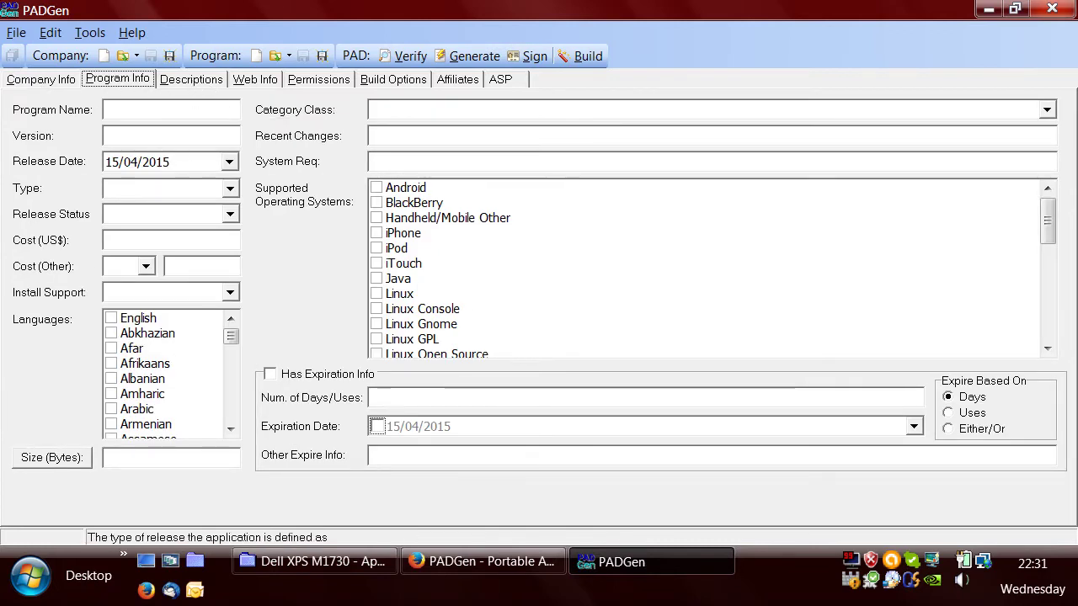
pyautogui.click(42, 81)
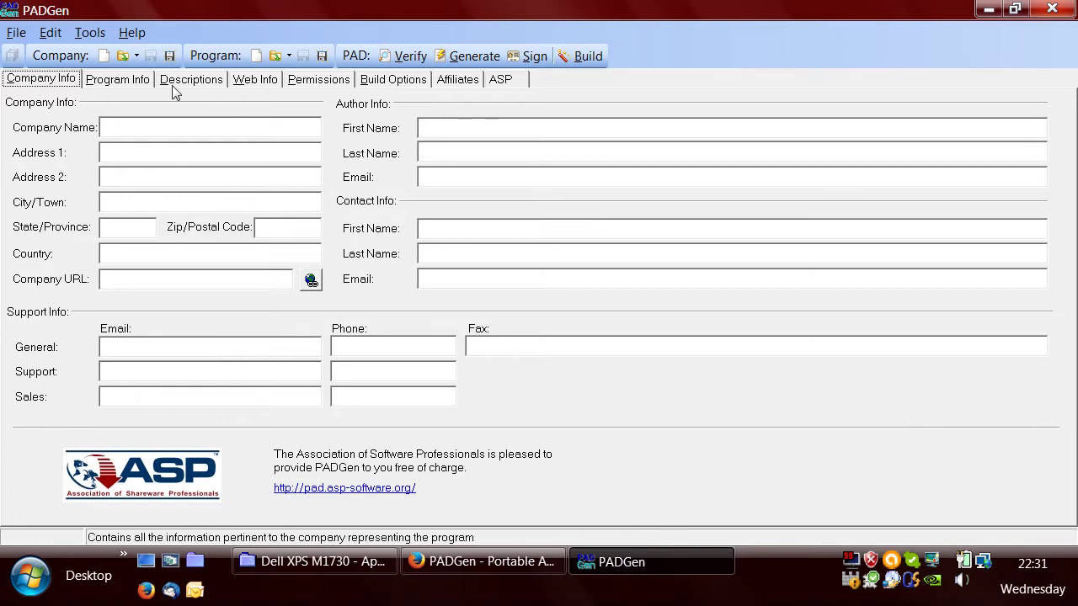
pyautogui.click(114, 82)
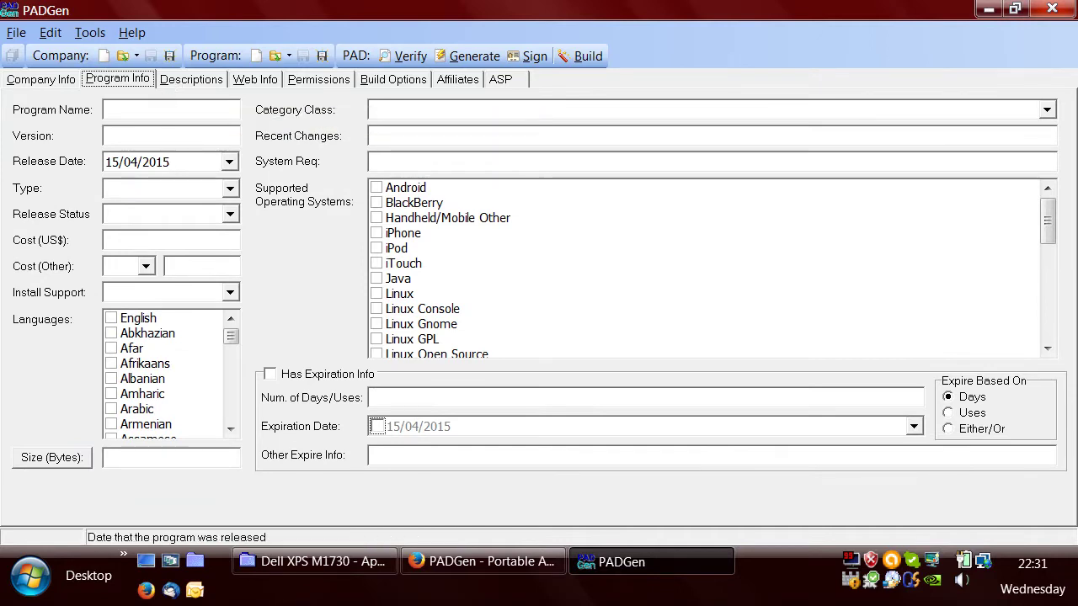
pyautogui.click(190, 84)
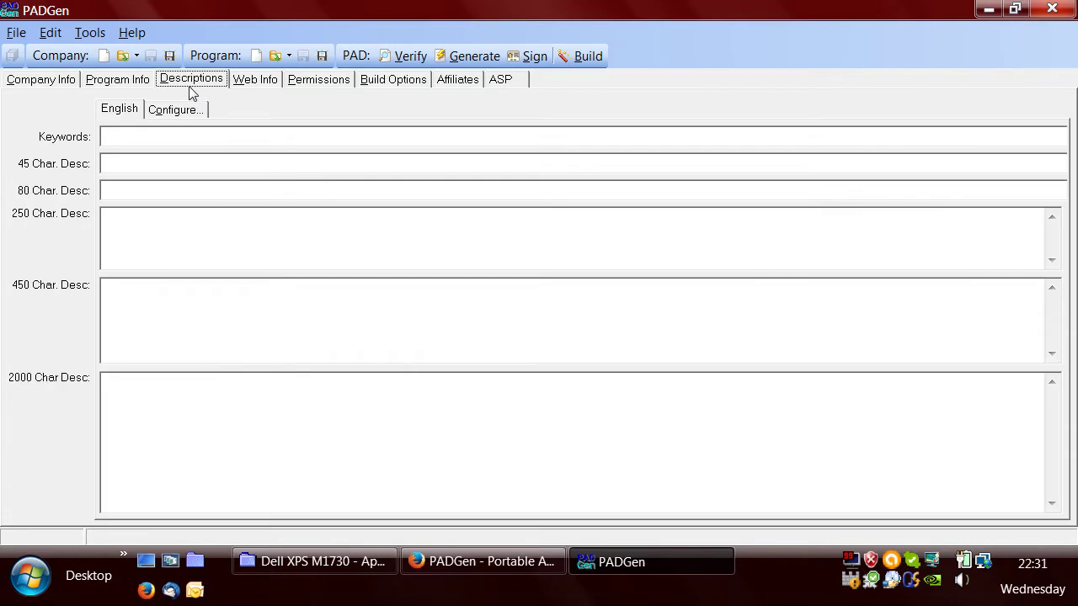
pyautogui.click(272, 84)
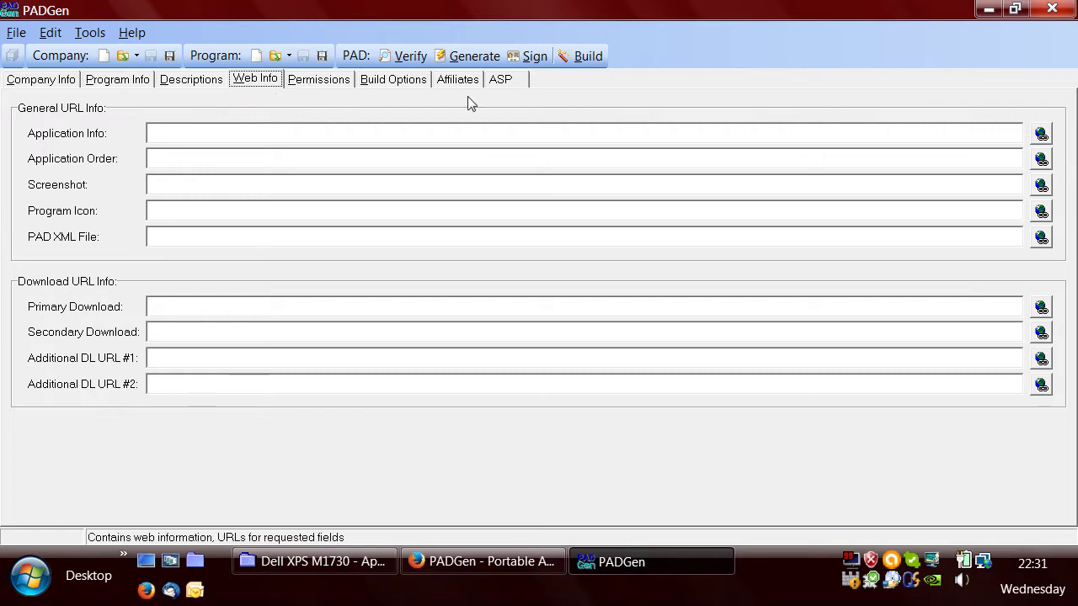
# Import the existing PAD file for Bugs Bunny's Crazy Adventure into the editor
pyautogui.click(27, 87)
pyautogui.click(17, 35)
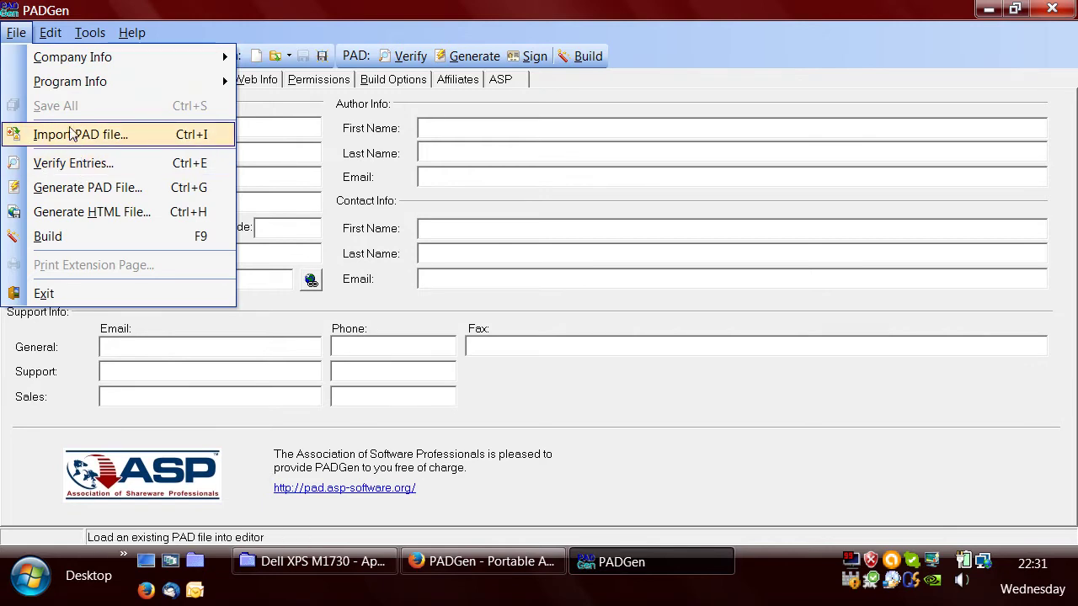
pyautogui.press('Escape')
pyautogui.doubleClick(383, 174)
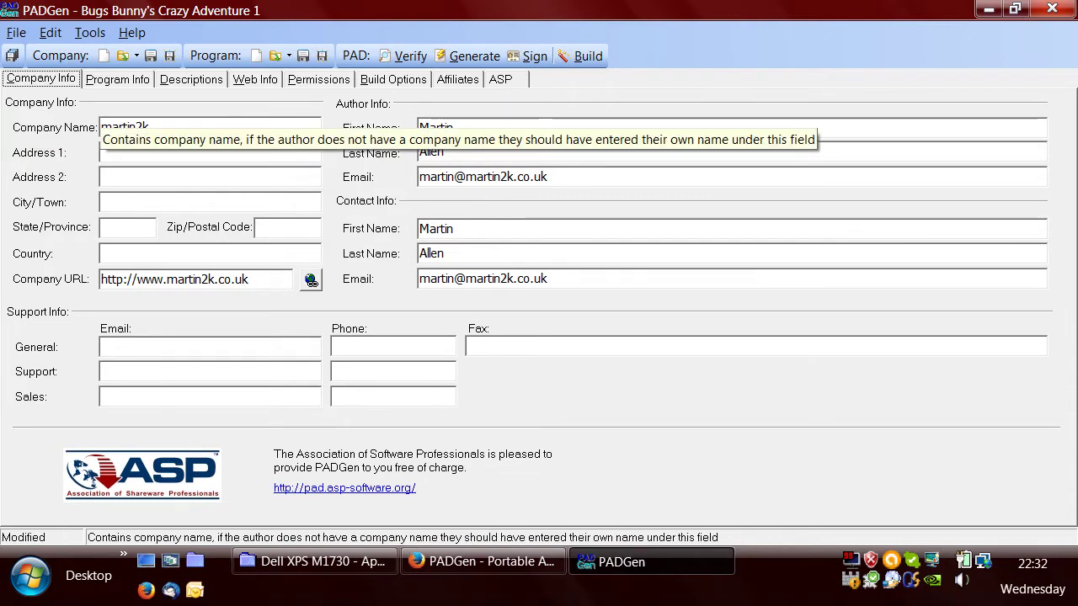
# Review the imported program details, including the category class choices, supported operating systems and file size
pyautogui.click(117, 81)
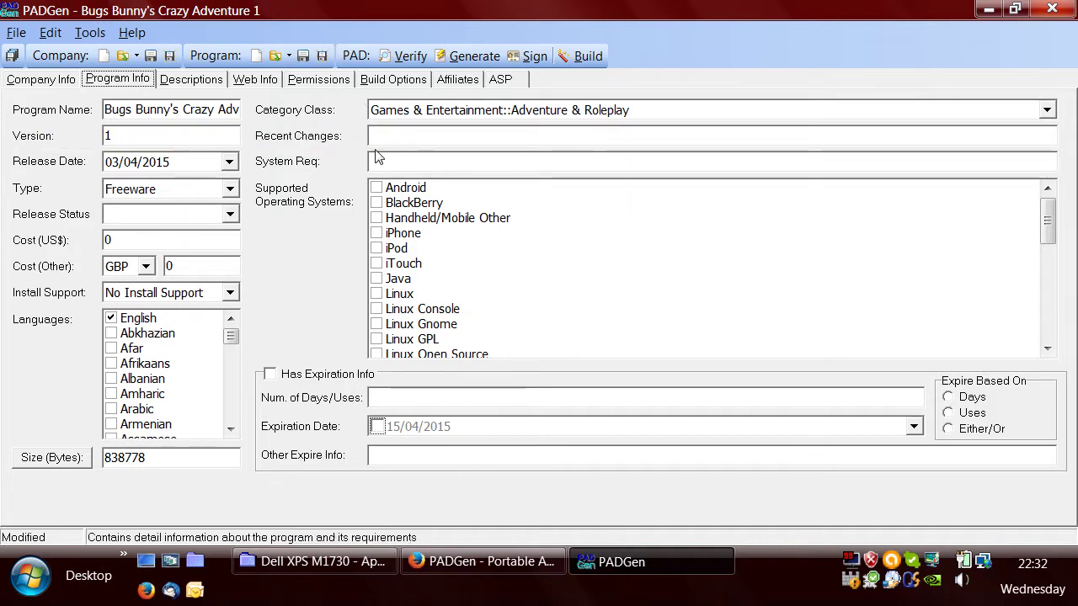
pyautogui.click(1046, 109)
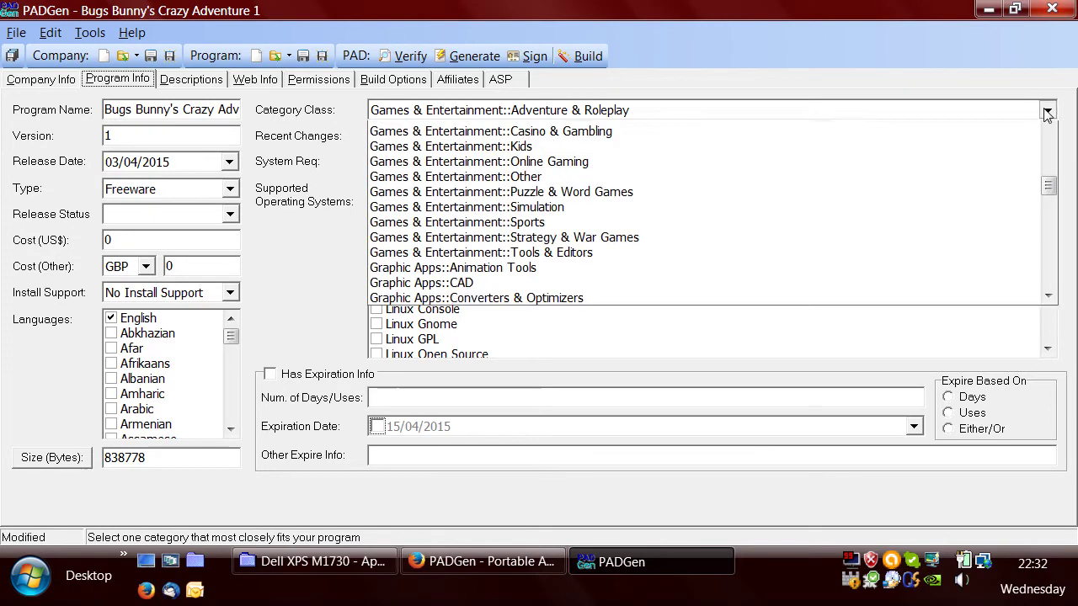
pyautogui.moveTo(1055, 257); pyautogui.dragTo(1050, 126)
pyautogui.click(1047, 111)
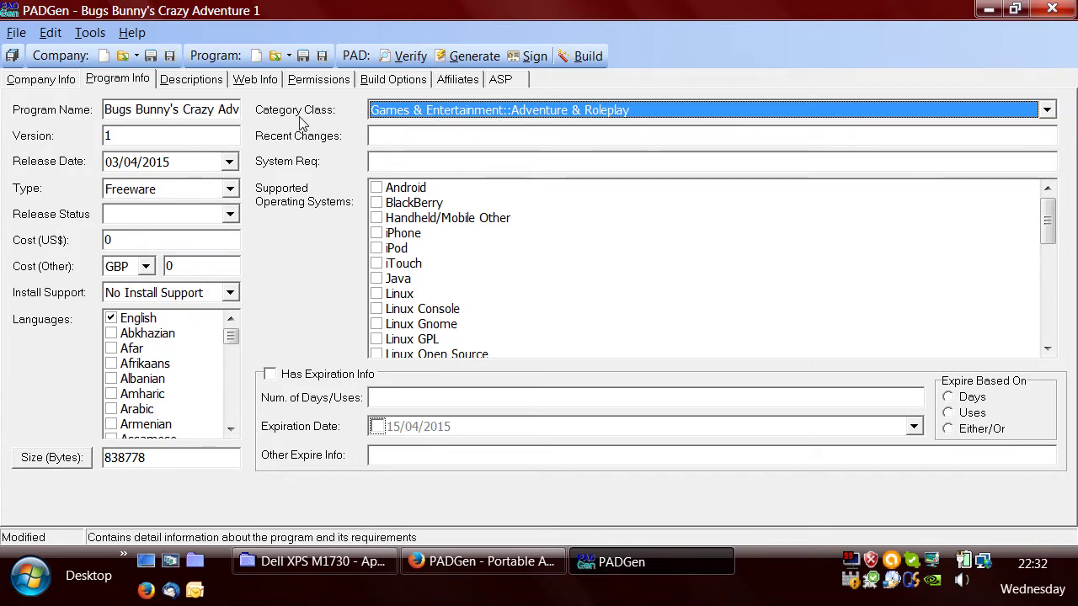
pyautogui.moveTo(1042, 214)
pyautogui.mouseDown()
pyautogui.moveTo(1046, 347)
pyautogui.moveTo(1046, 214)
pyautogui.mouseUp()
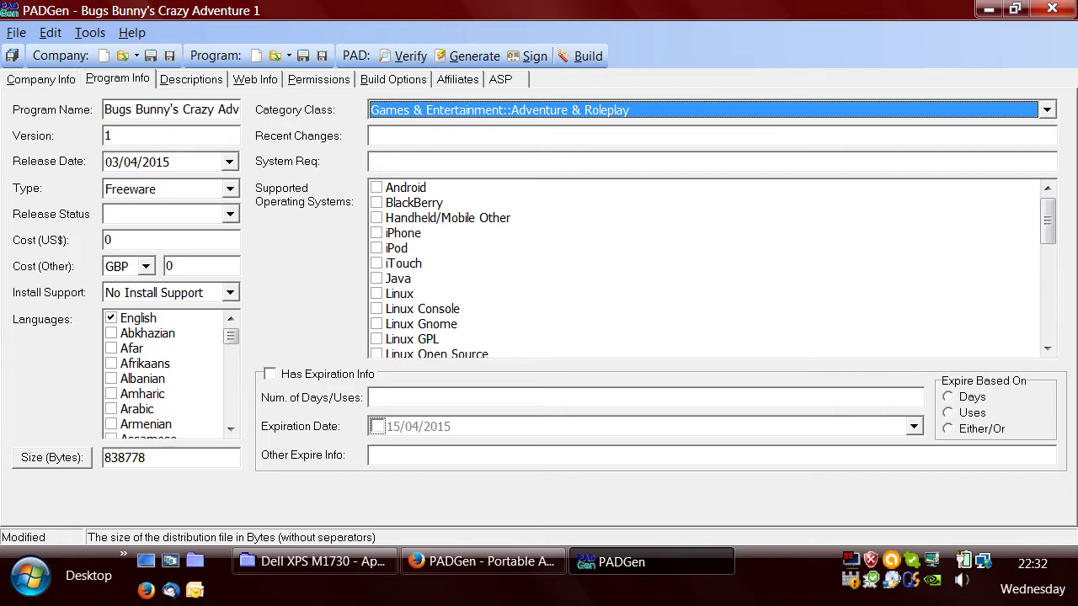
pyautogui.click(58, 465)
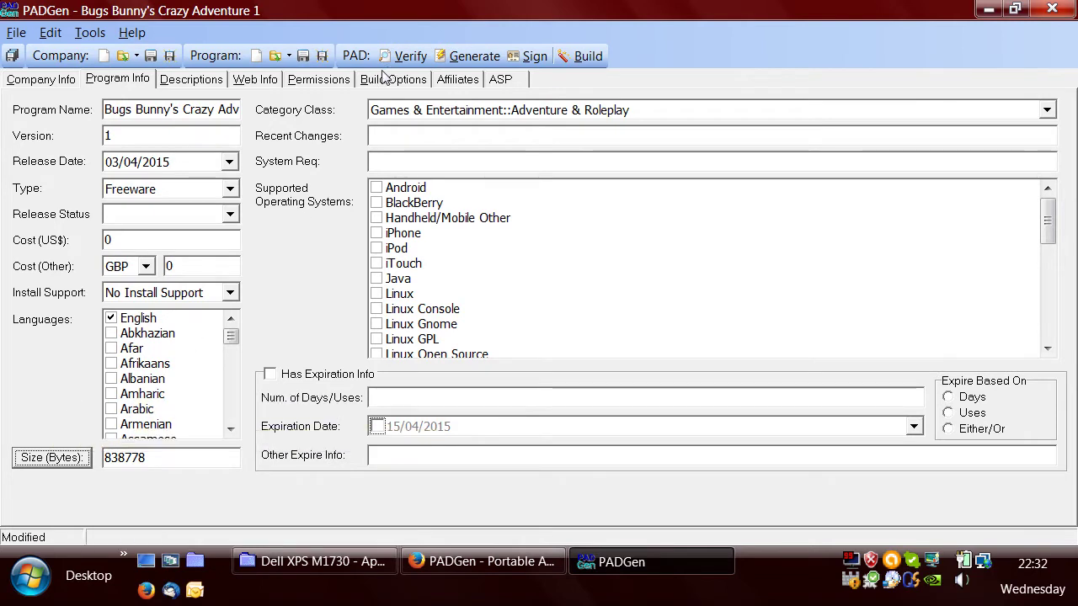
# Examine the game's keywords and descriptions, and its application, screenshot, icon, PAD XML and download URLs
pyautogui.click(260, 81)
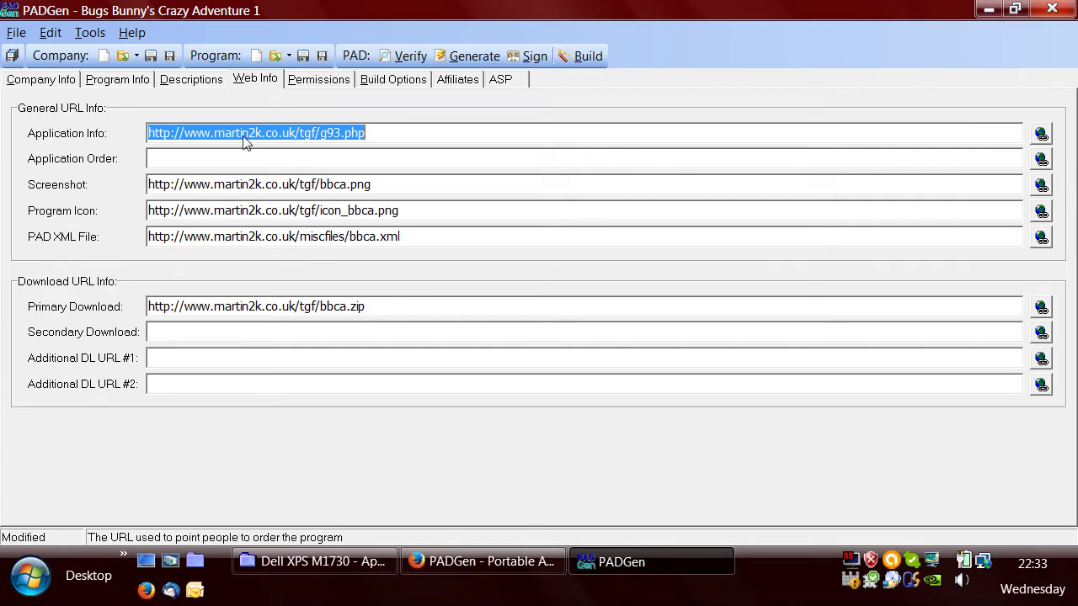
pyautogui.click(120, 80)
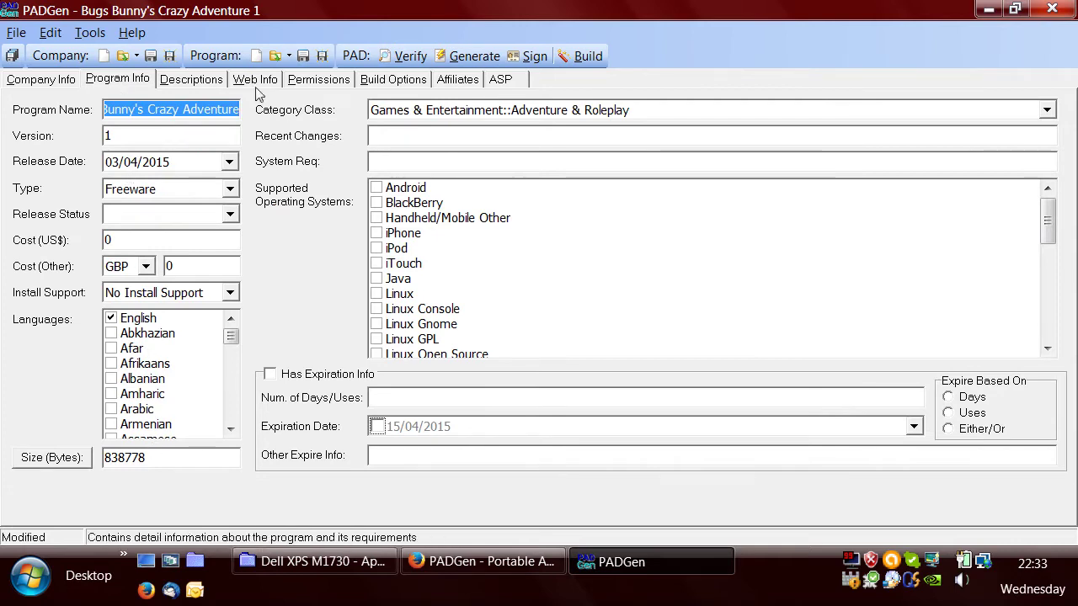
pyautogui.click(200, 81)
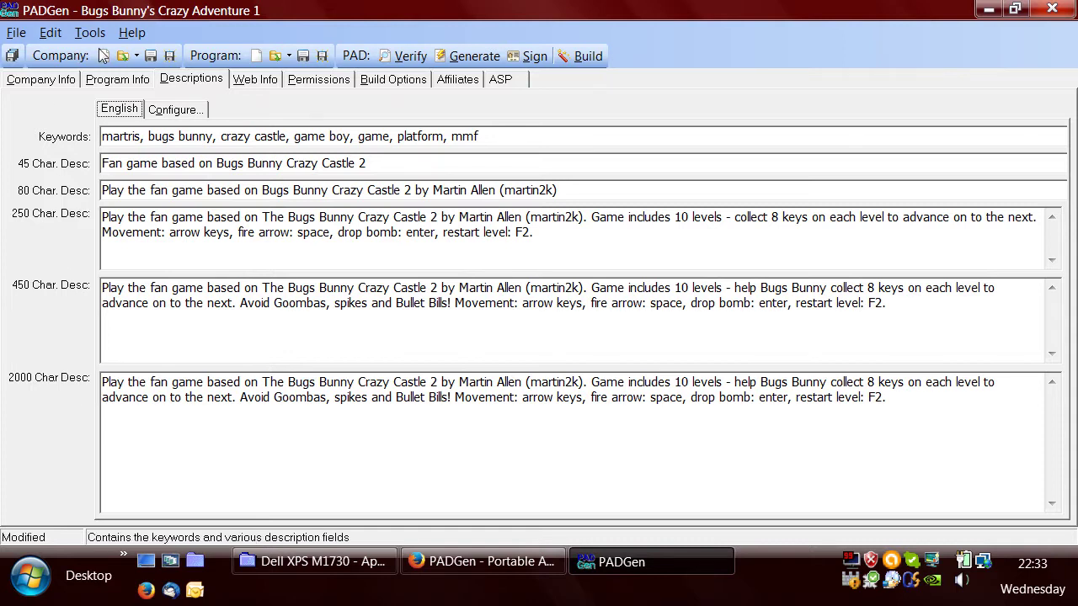
pyautogui.click(243, 82)
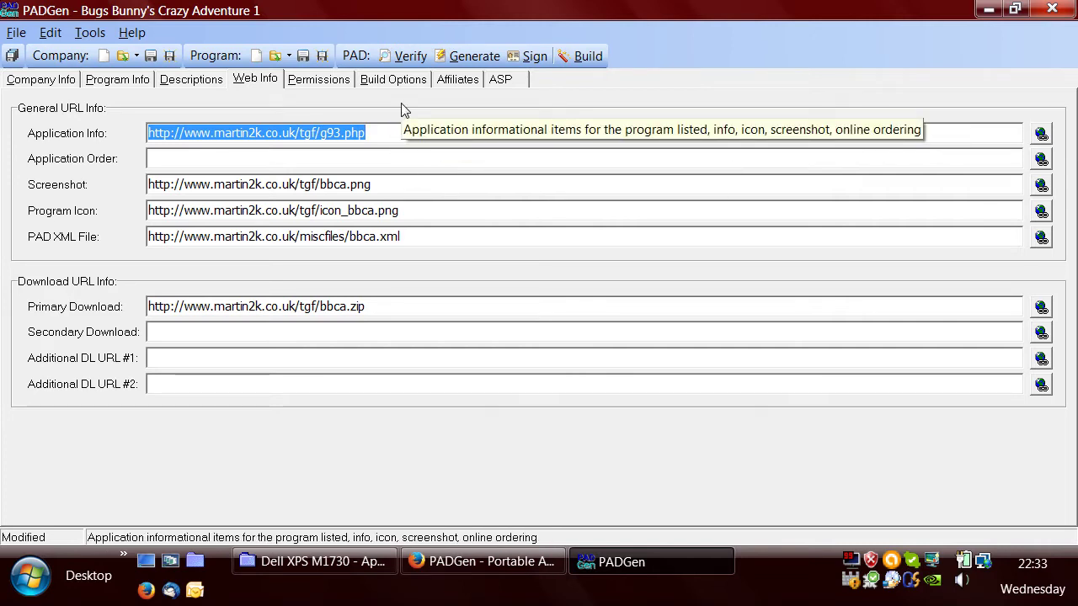
pyautogui.press('End')
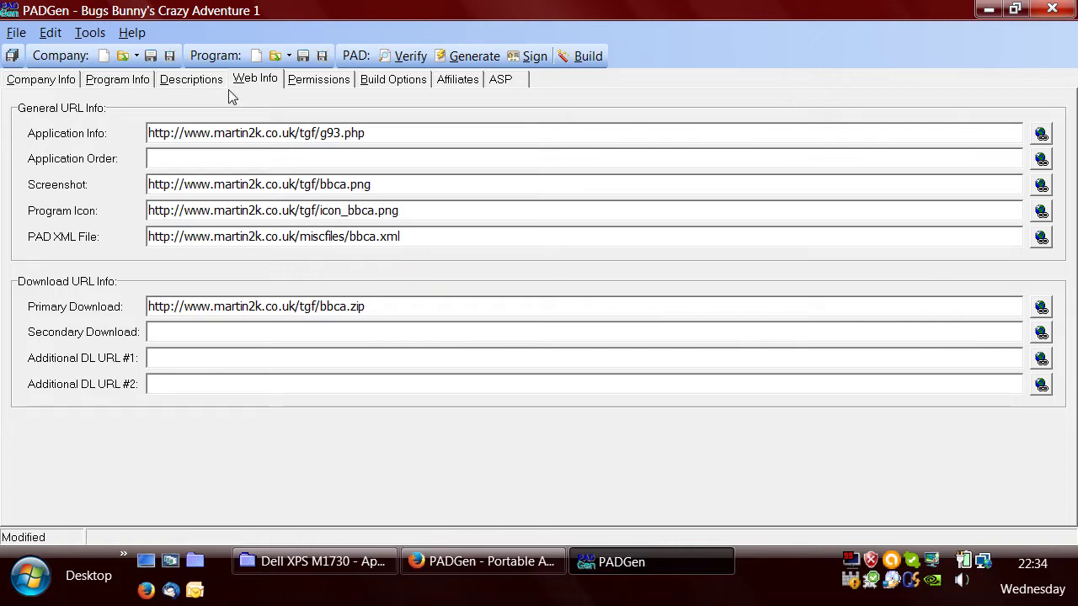
# Try generating the PAD file without verifying the entries, and cancel at saving it as bbca.xml
pyautogui.click(16, 32)
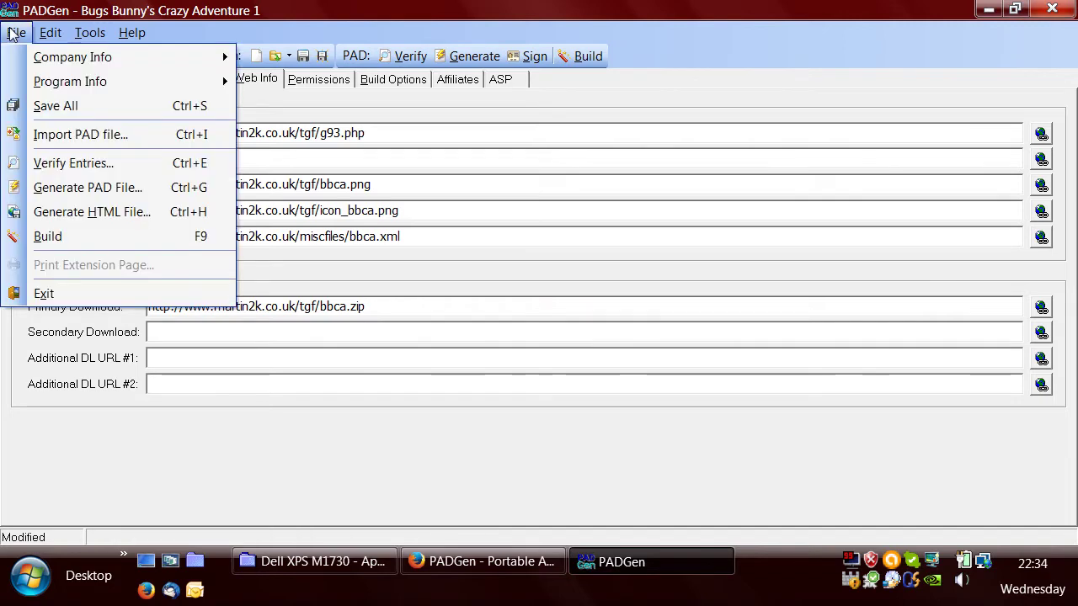
pyautogui.click(71, 192)
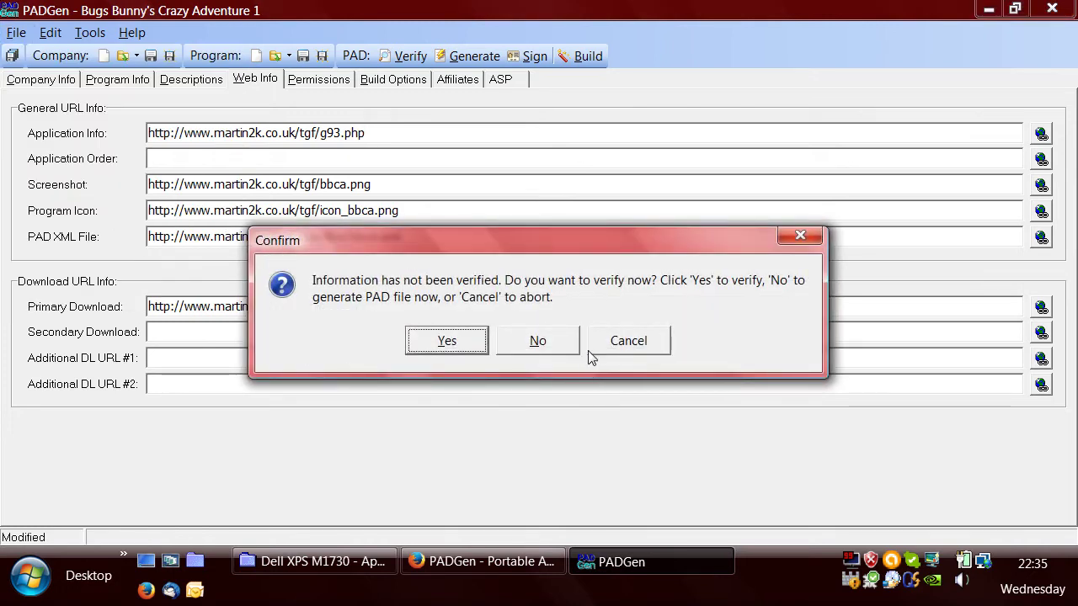
pyautogui.click(535, 341)
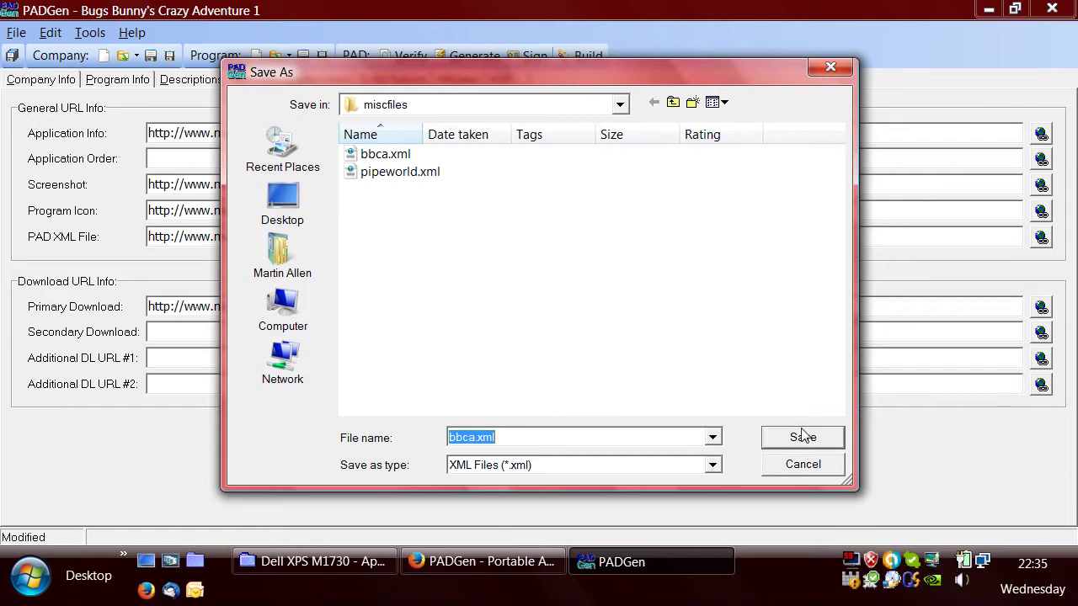
pyautogui.click(800, 463)
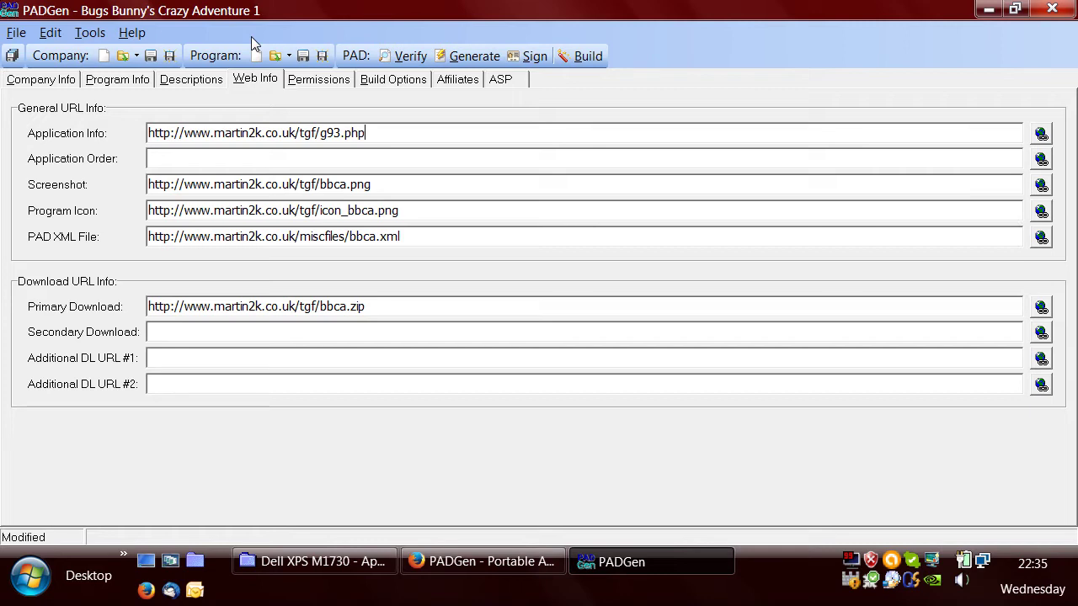
# Switch to Firefox and read the ASP page's PADGen, AppVisor and PAD Manager information and download links
pyautogui.click(498, 572)
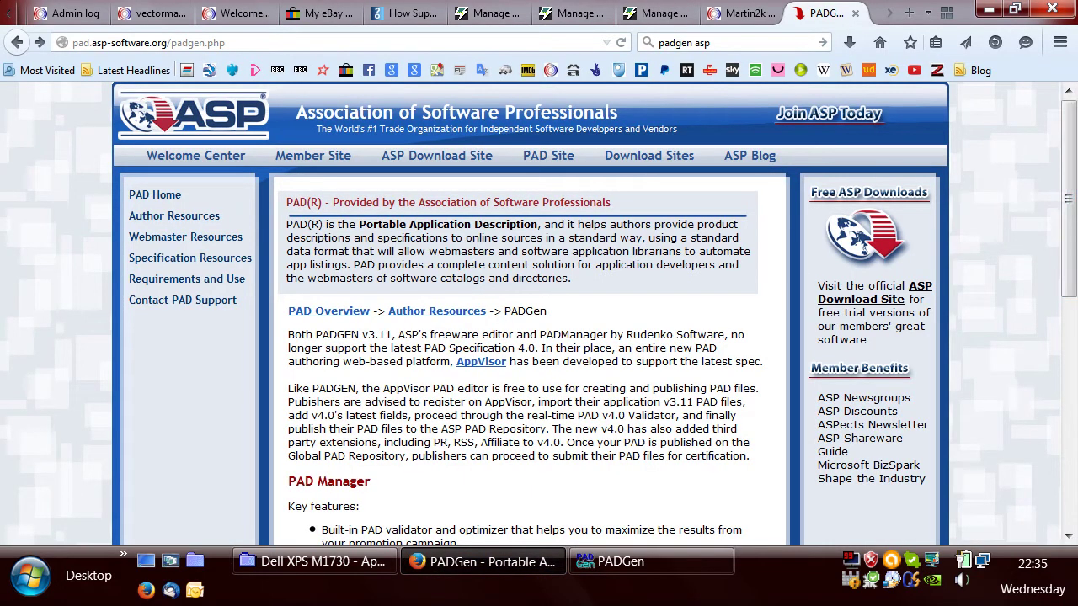
pyautogui.scroll(-8, 481, 384)
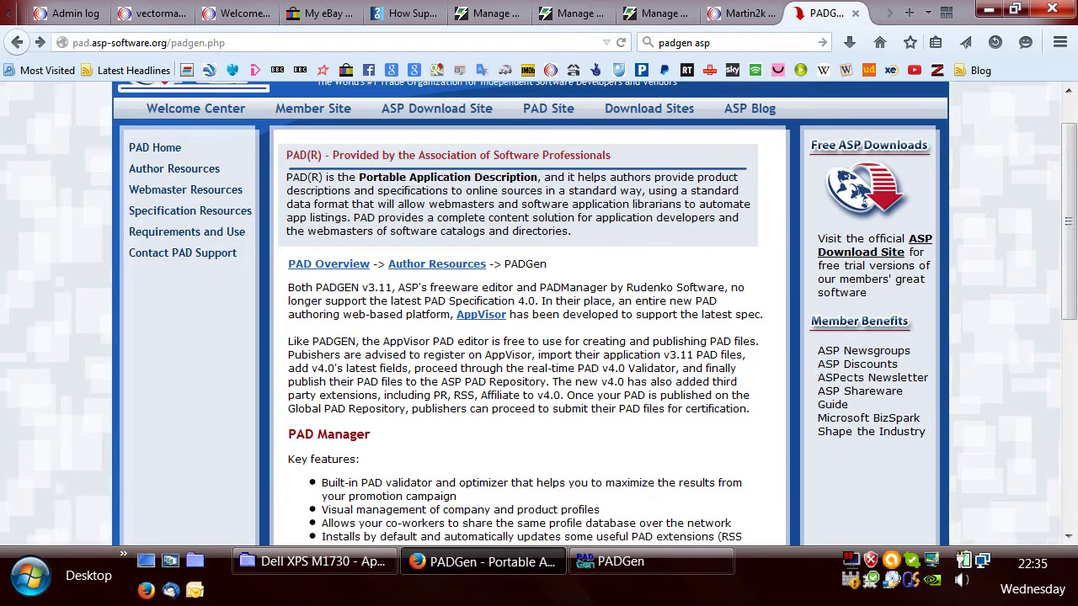
pyautogui.scroll(4, 481, 384)
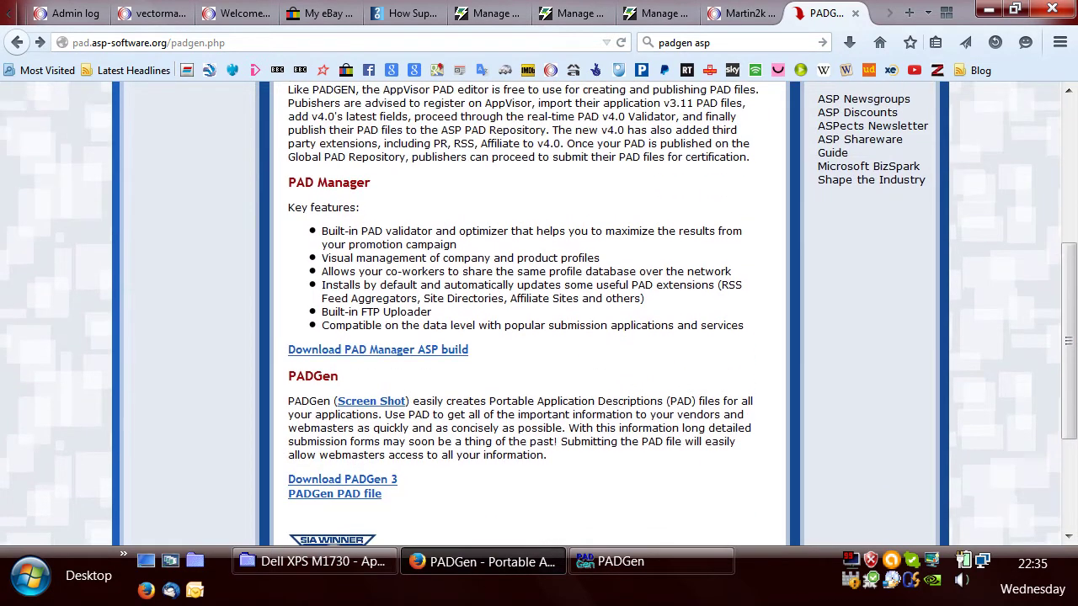
pyautogui.scroll(2, 484, 384)
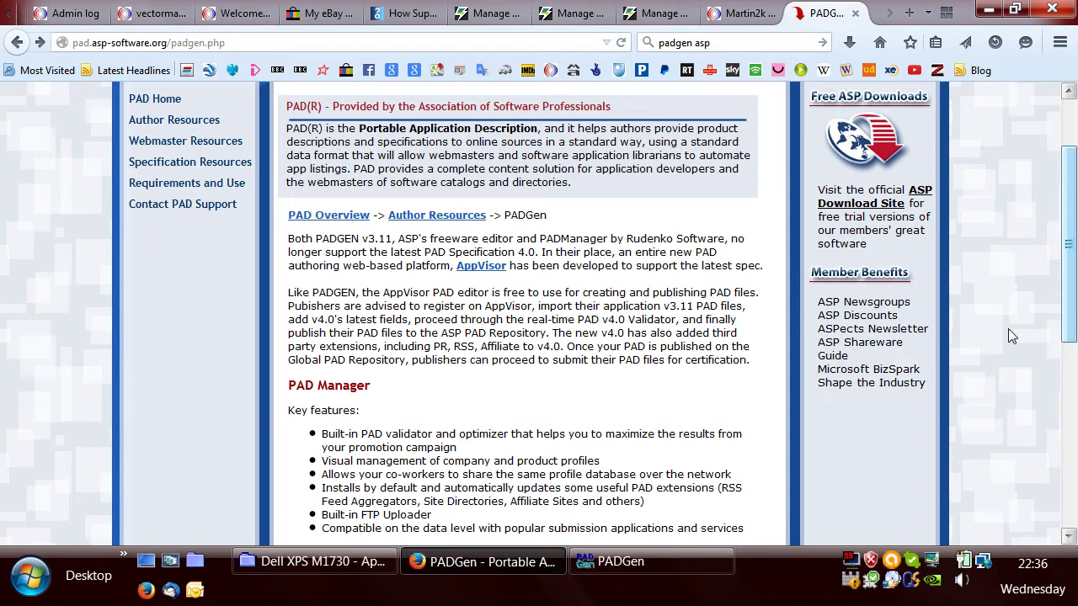
pyautogui.moveTo(686, 579)
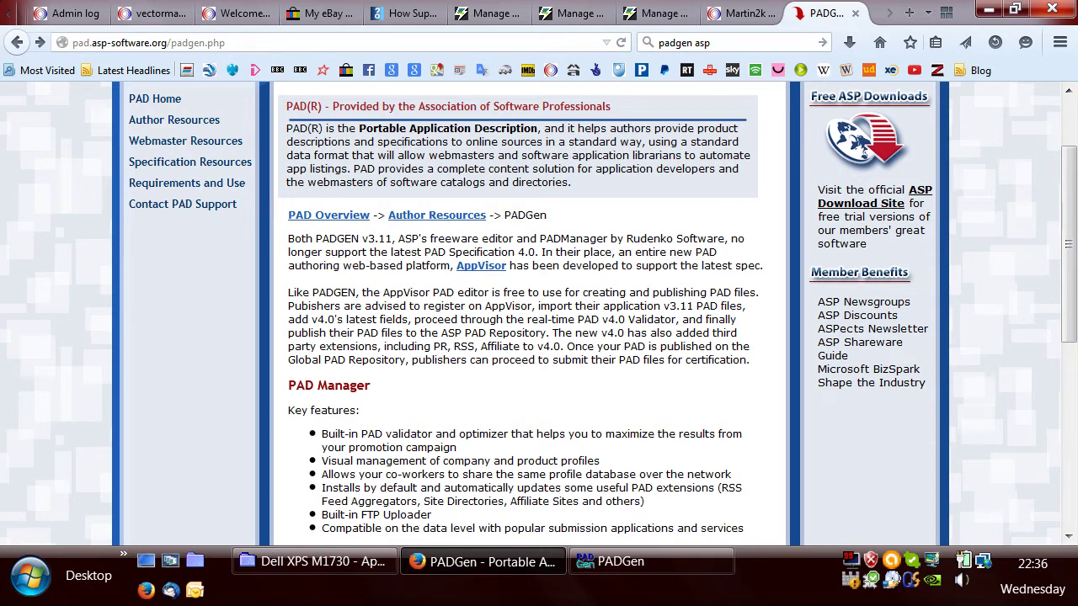
pyautogui.moveTo(632, 568)
pyautogui.click(226, 19)
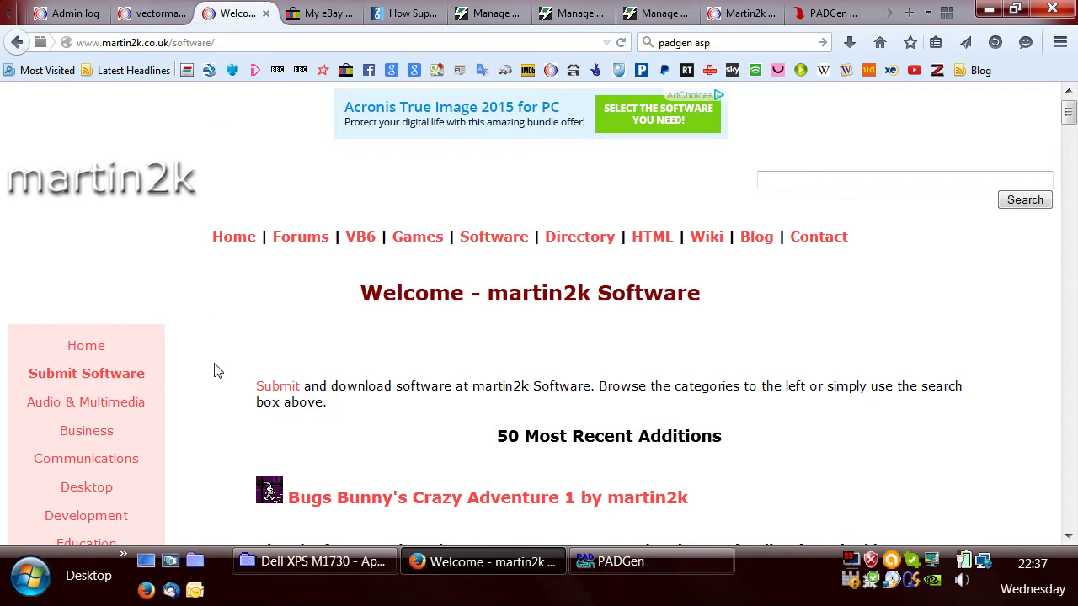
pyautogui.click(107, 380)
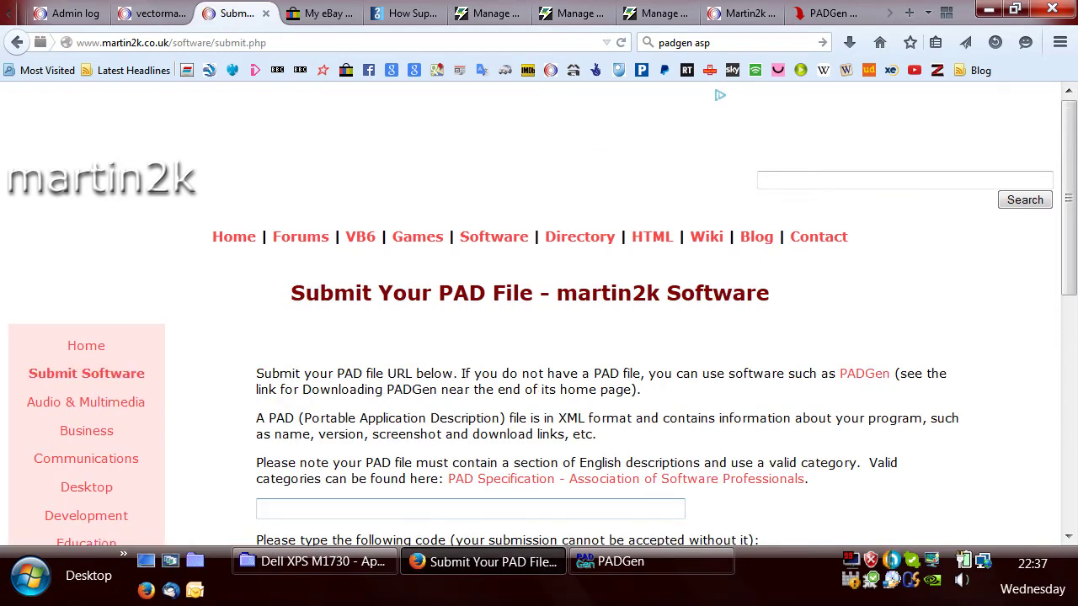
pyautogui.click(469, 508)
pyautogui.click(420, 529)
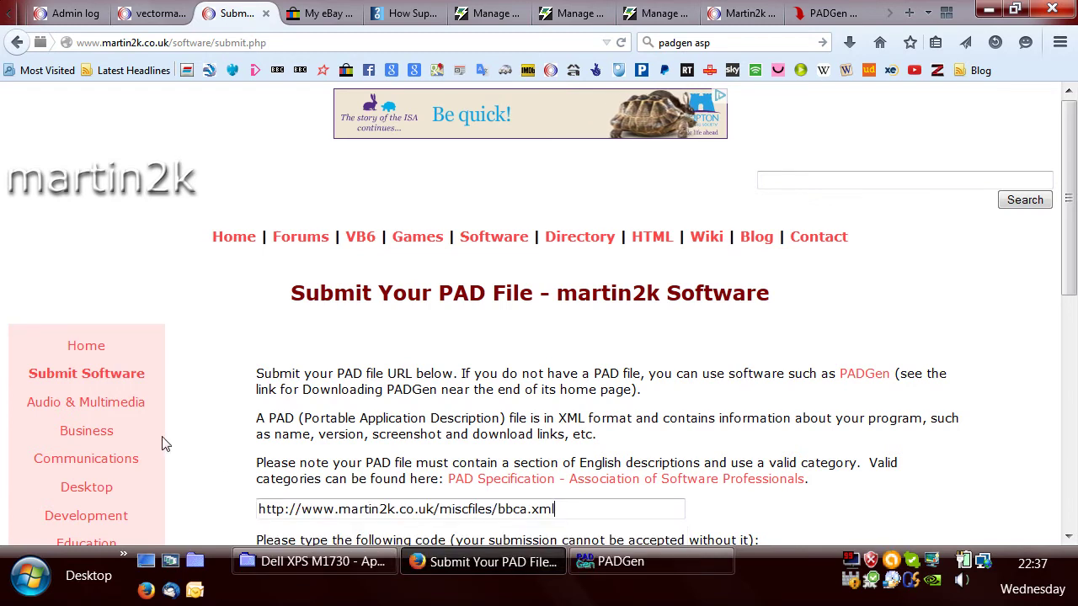
pyautogui.scroll(-4, 206, 419)
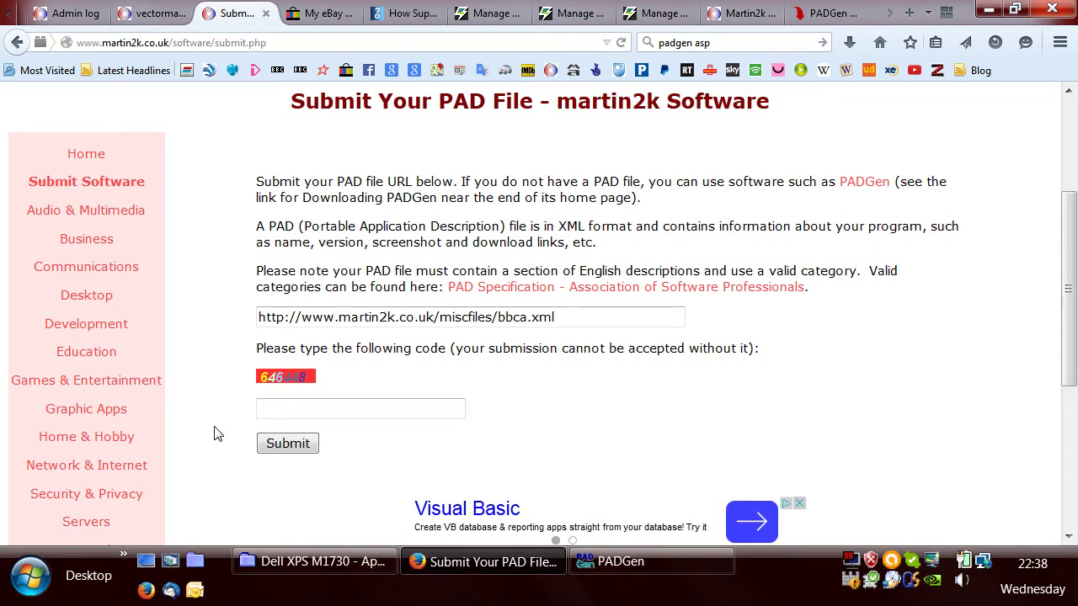
pyautogui.scroll(4, 214, 434)
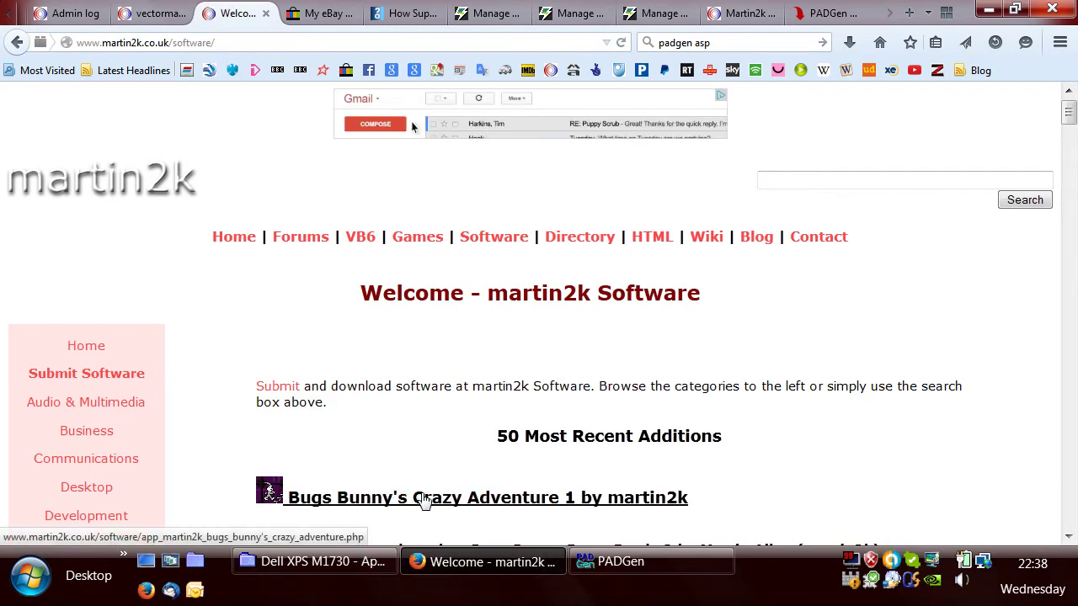
# Open the Bugs Bunny's Crazy Adventure 1 listing and review its program details, description and download link
pyautogui.click(420, 497)
pyautogui.scroll(-4, 860, 390)
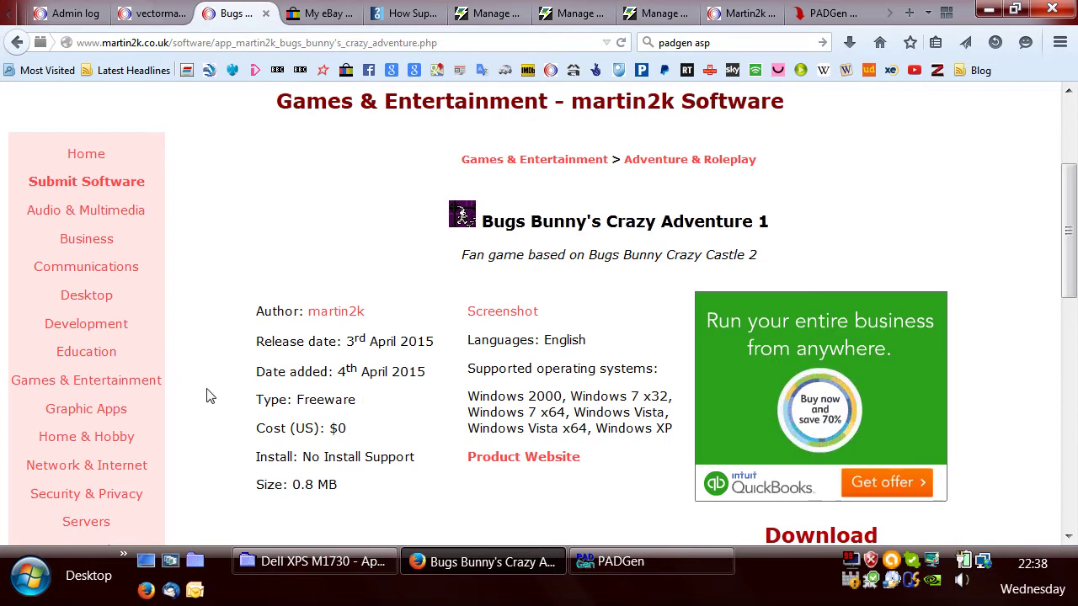
pyautogui.scroll(-4, 210, 396)
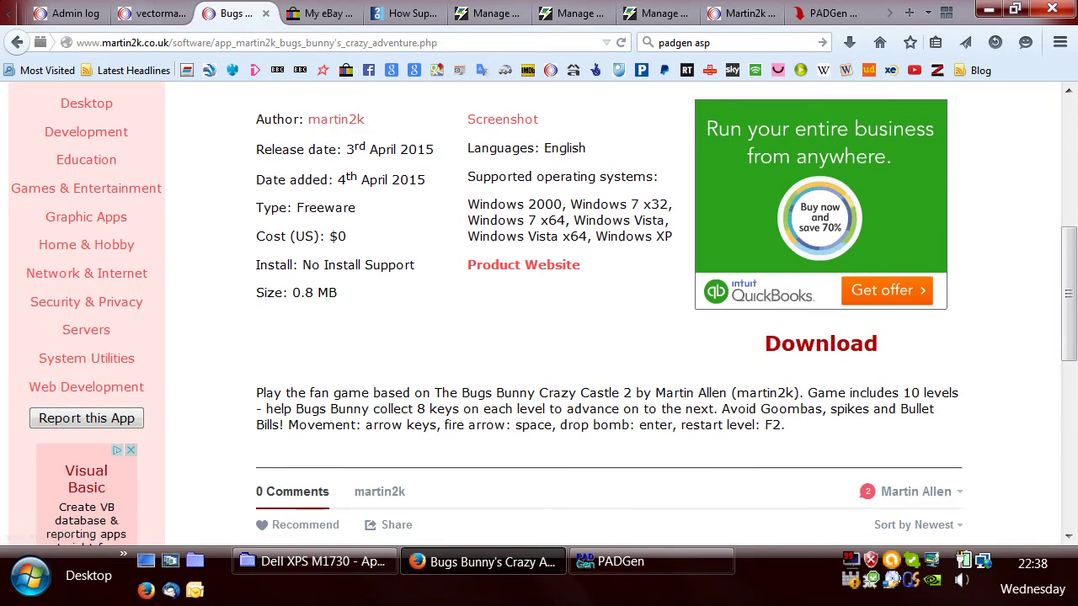
pyautogui.scroll(4, 218, 275)
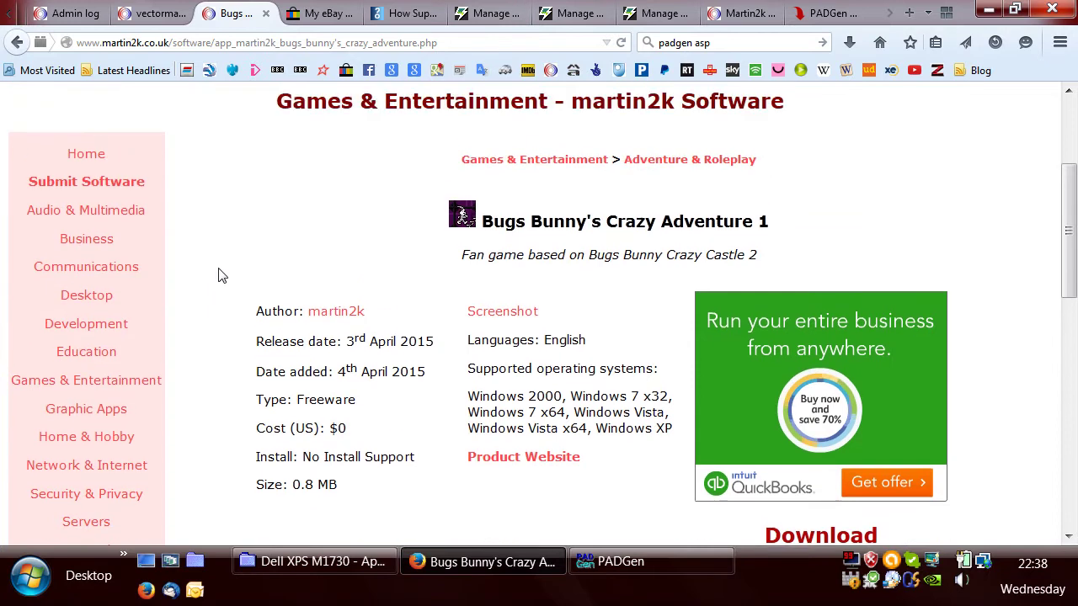
# Examine how the Bugs Bunny's Crazy Adventure 1 listing presents its author, release date, operating systems, description and comments section
pyautogui.scroll(-2, 219, 277)
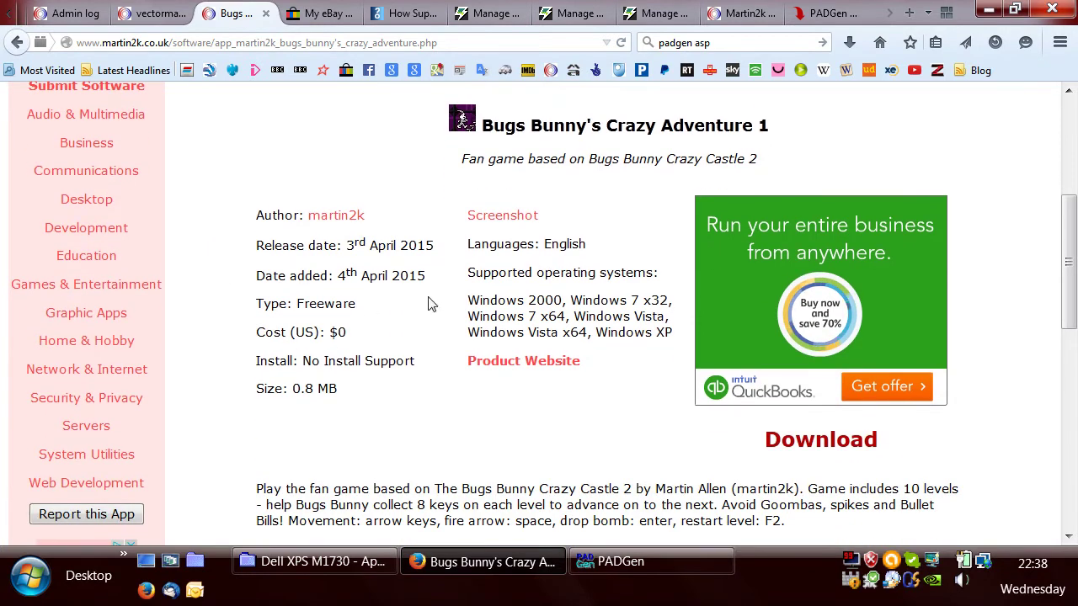
pyautogui.scroll(-6, 524, 426)
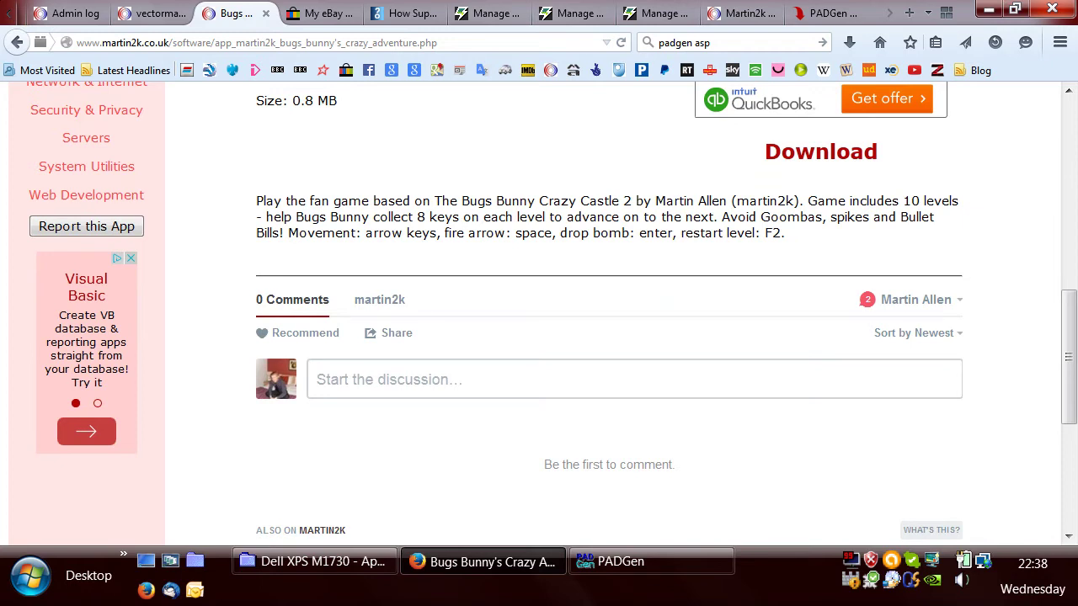
pyautogui.scroll(11, 462, 241)
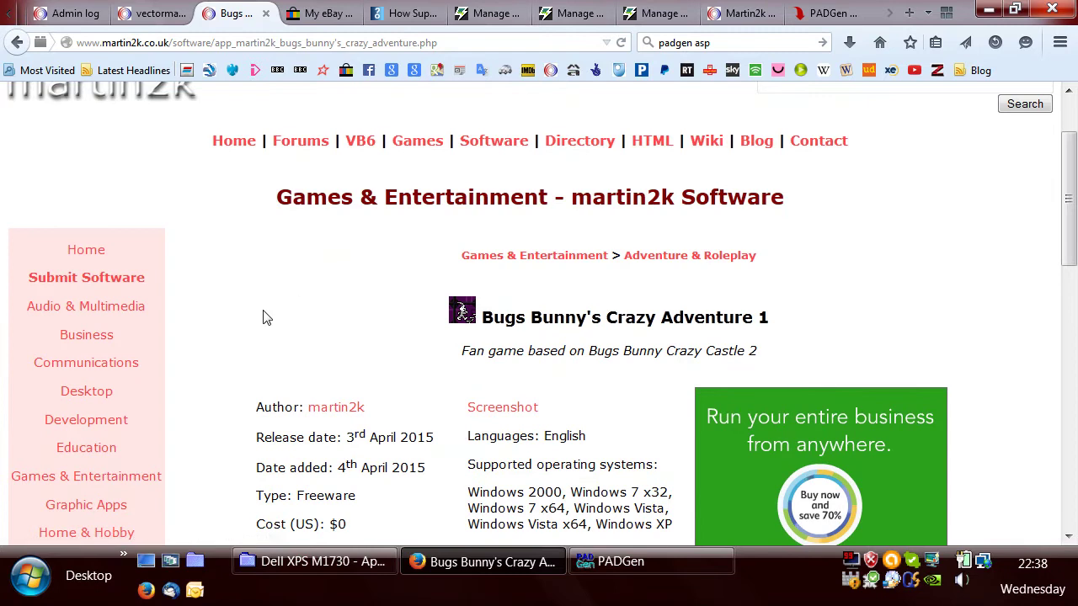
pyautogui.scroll(-8, 338, 329)
pyautogui.scroll(8, 340, 327)
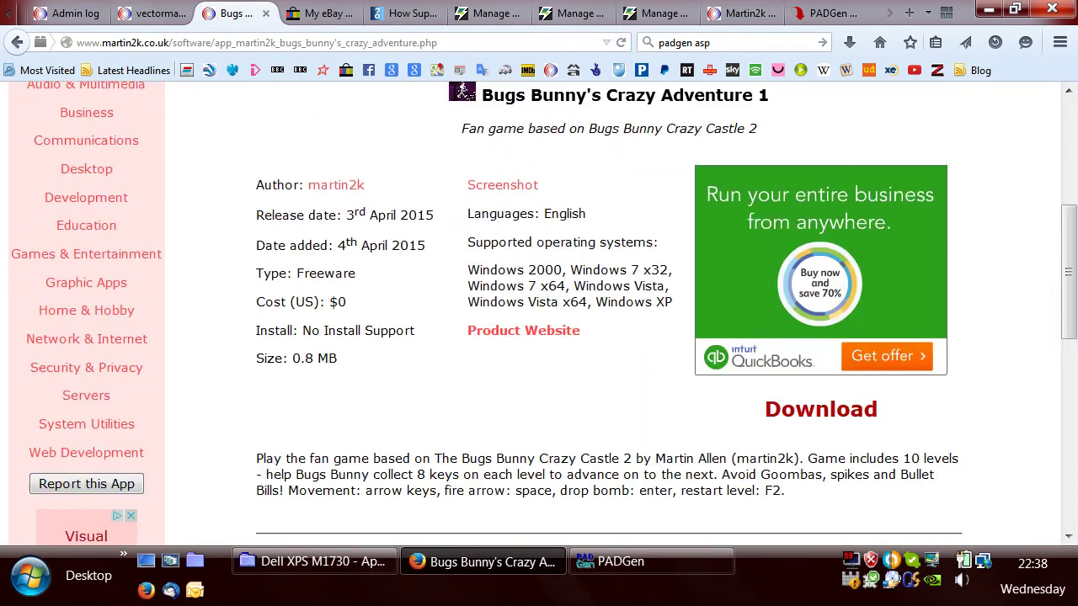
pyautogui.scroll(-2, 341, 327)
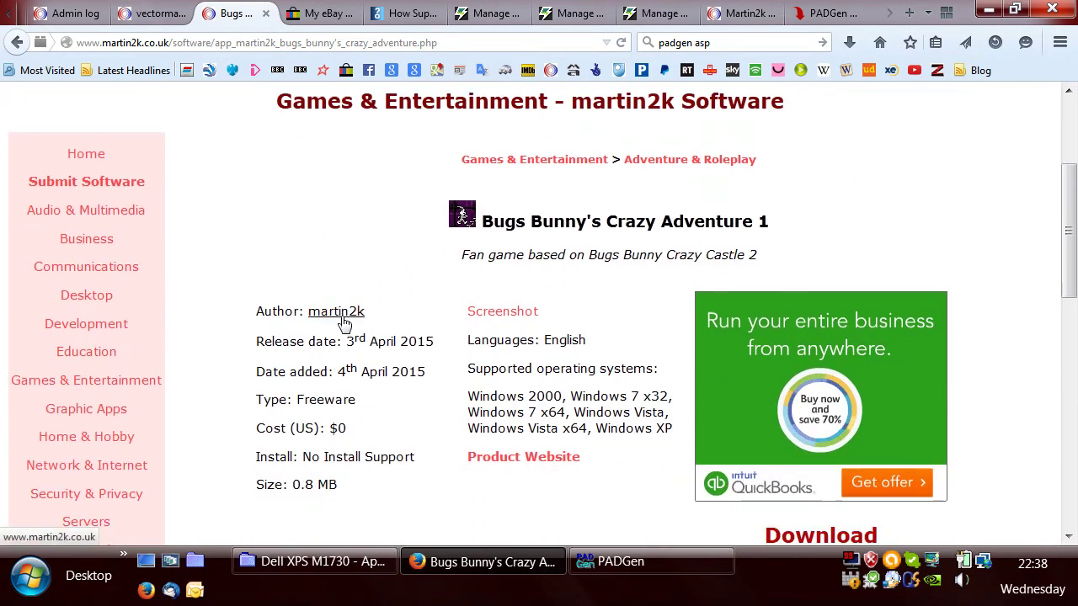
pyautogui.scroll(-4, 343, 320)
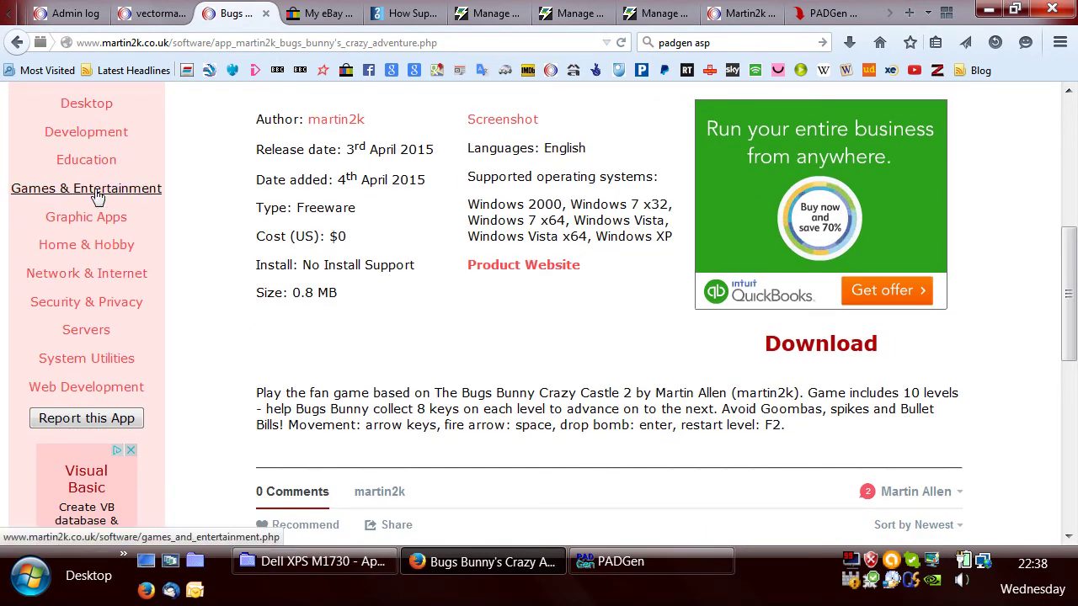
# Open the Arcade subcategory of Games & Entertainment, browse its listings and jump to page 10
pyautogui.click(65, 191)
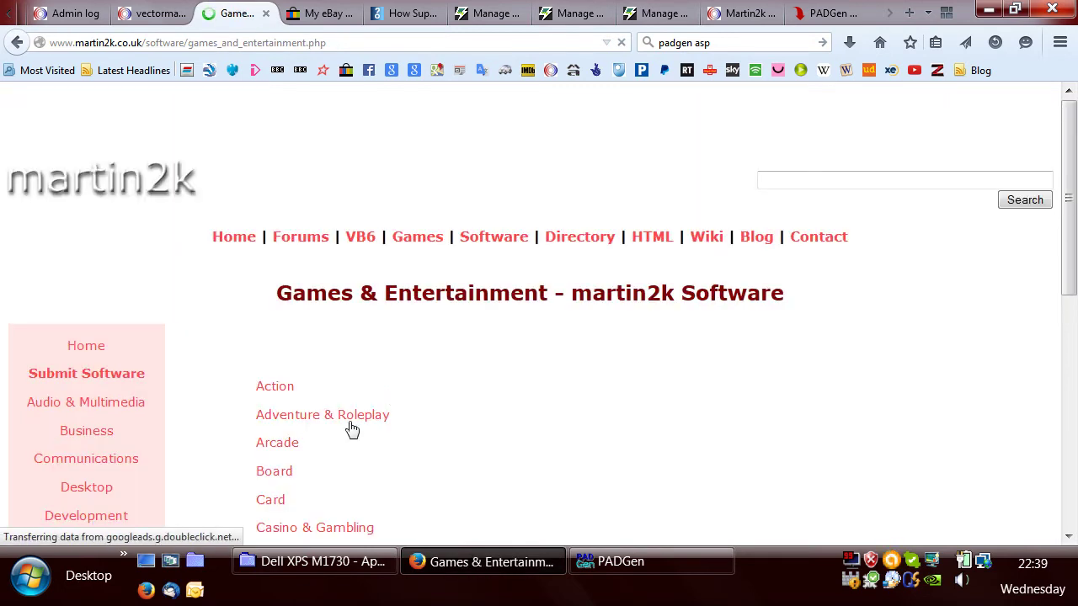
pyautogui.click(271, 454)
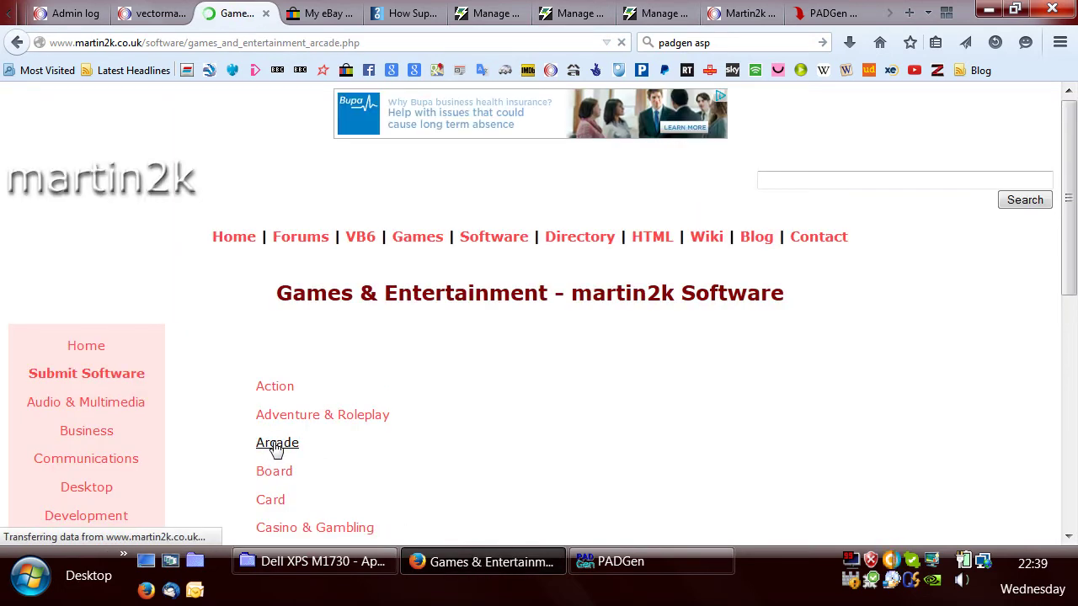
pyautogui.scroll(-15, 764, 436)
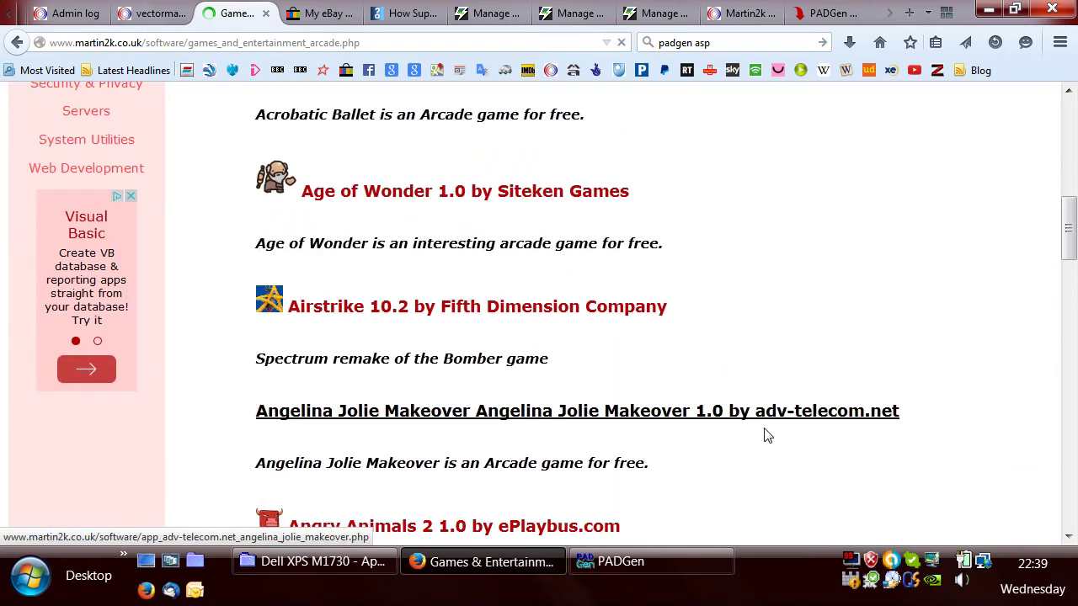
pyautogui.scroll(-10, 764, 427)
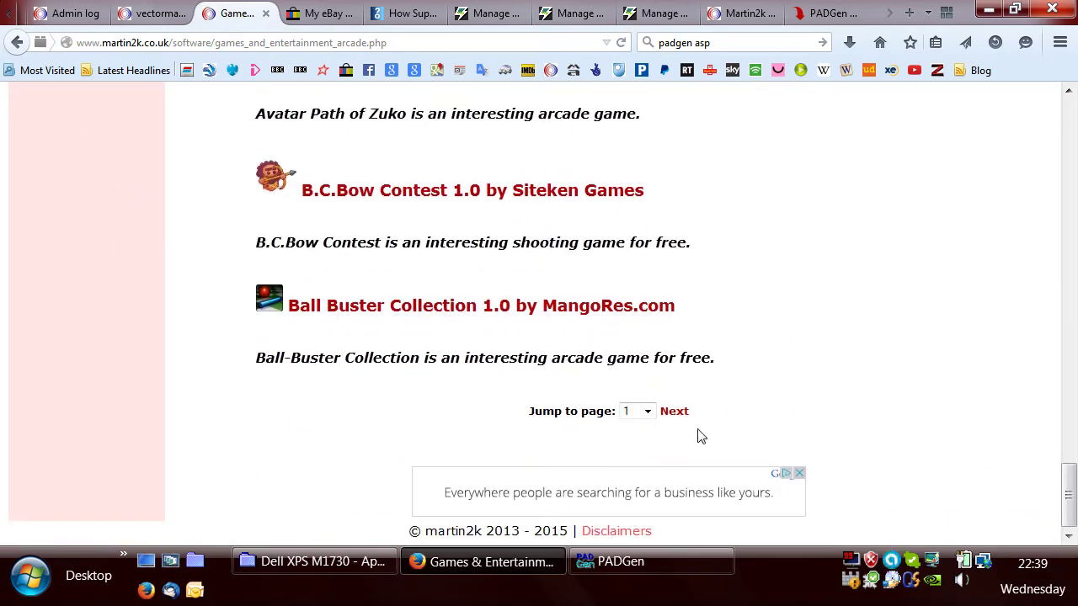
pyautogui.click(645, 410)
pyautogui.click(646, 341)
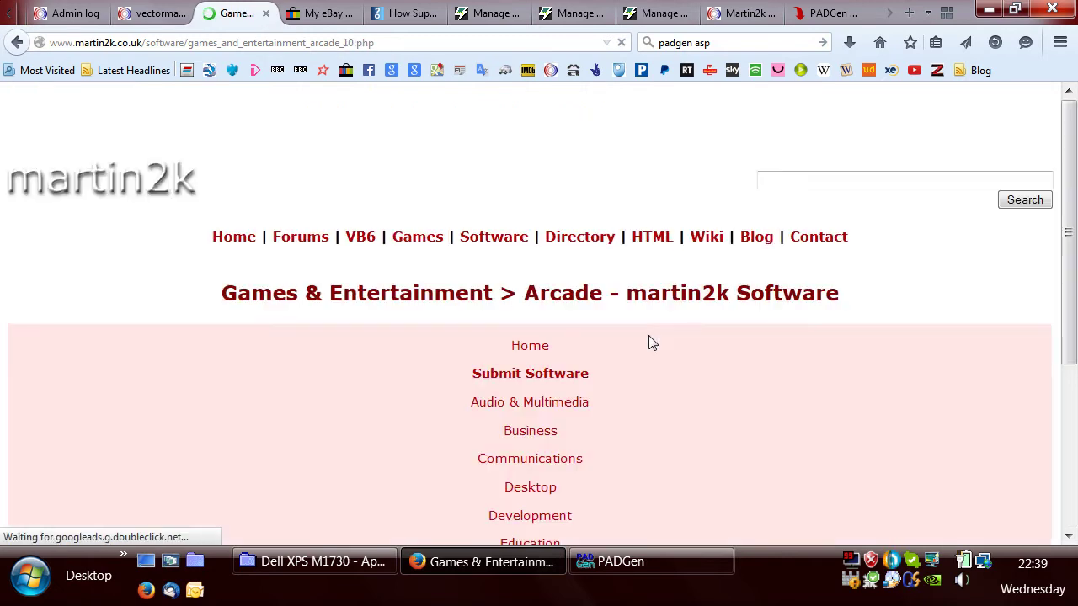
# Find the Ninja Pig 1.0 listing by Siteken Games, open it and review its program details and description
pyautogui.scroll(-6, 712, 408)
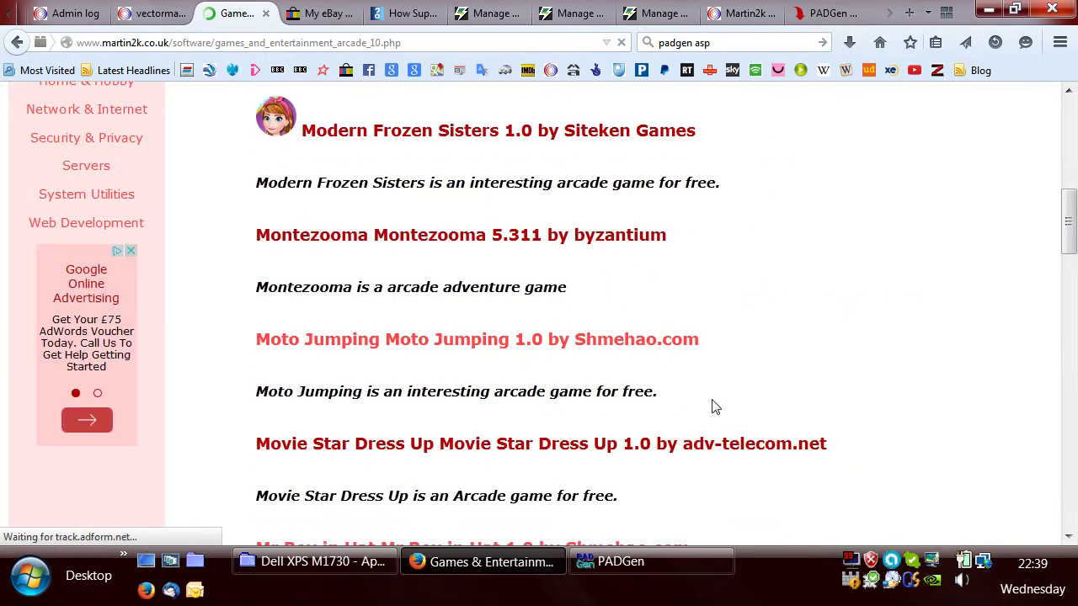
pyautogui.scroll(-12, 712, 408)
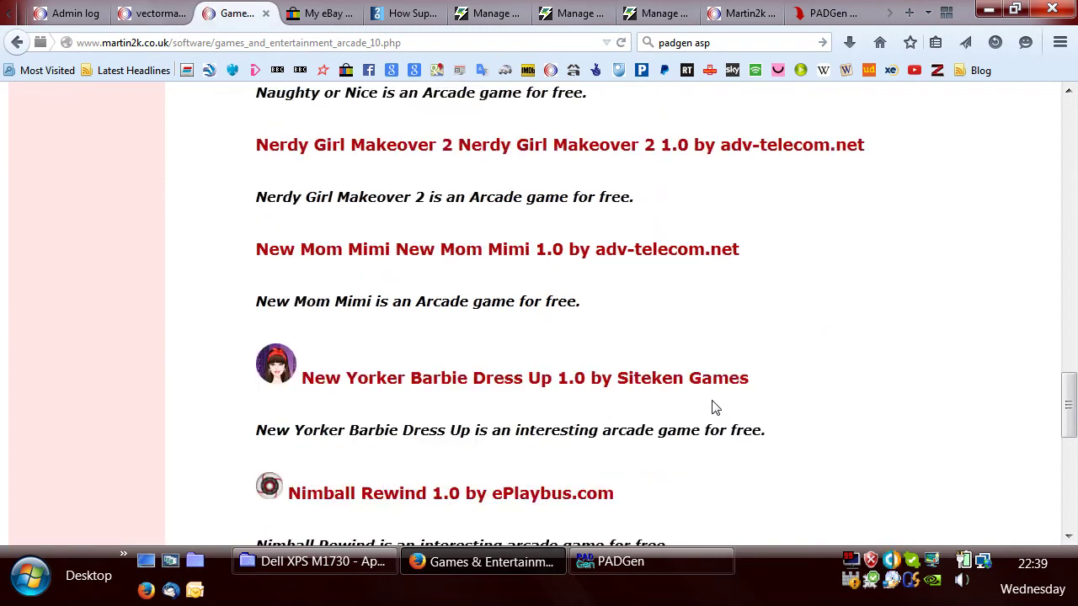
pyautogui.scroll(-5, 713, 408)
pyautogui.scroll(4, 712, 408)
pyautogui.scroll(-4, 712, 408)
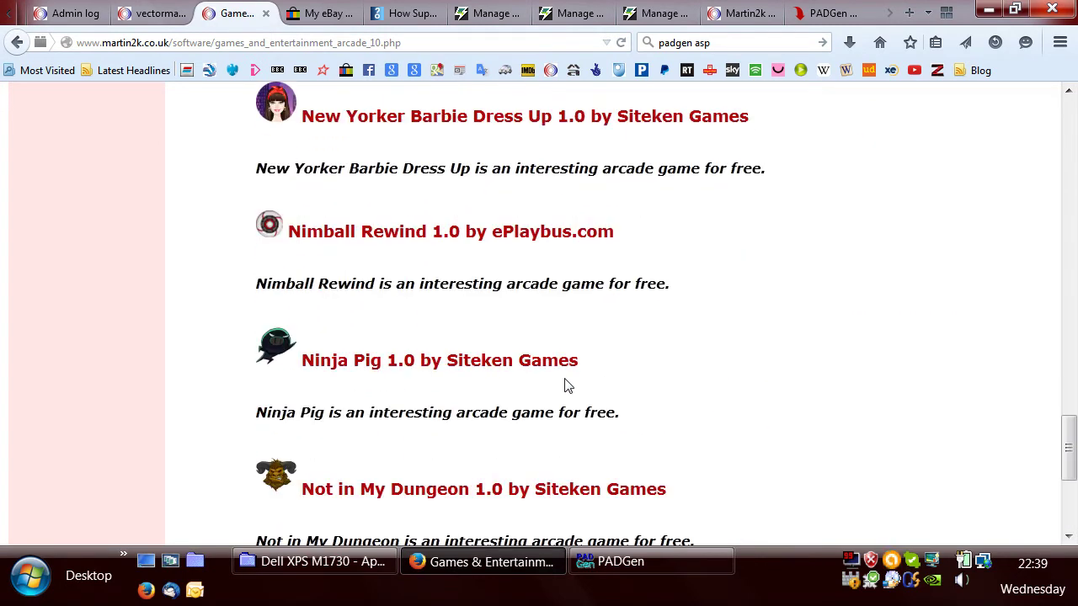
pyautogui.click(404, 362)
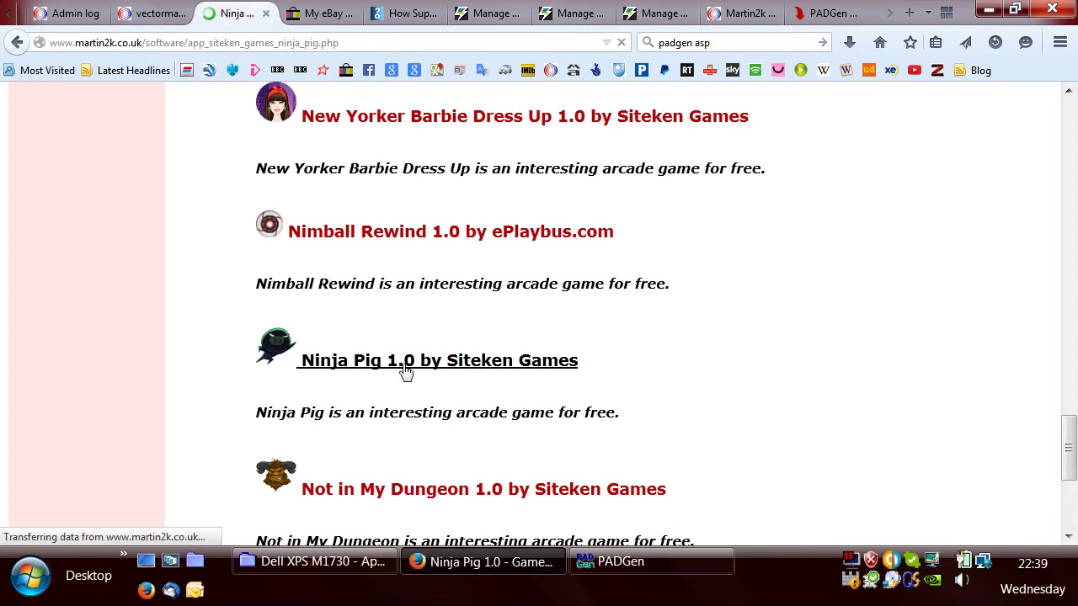
pyautogui.scroll(-3, 404, 373)
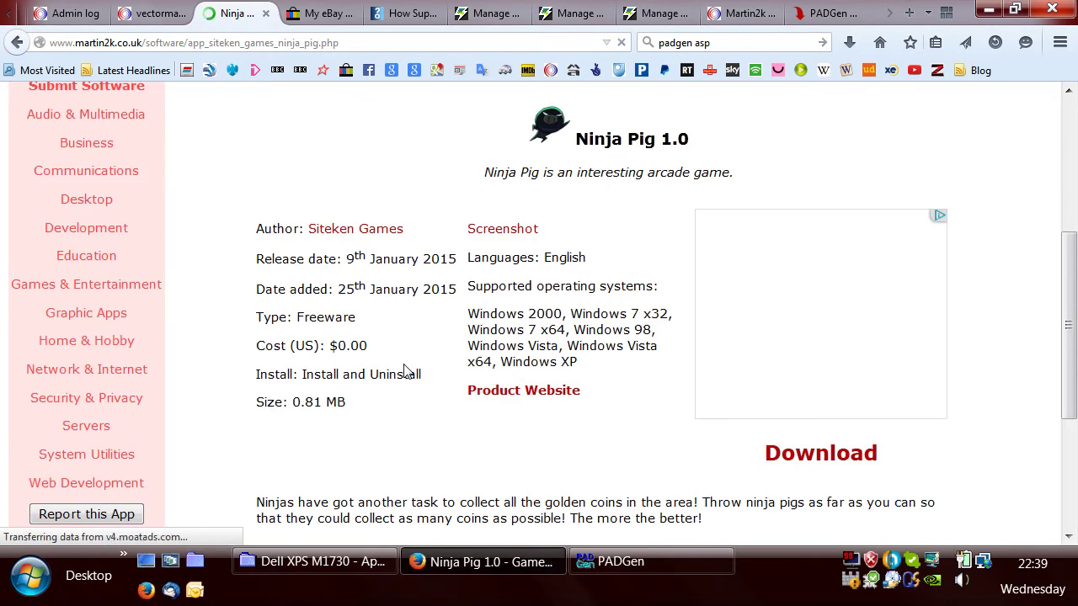
pyautogui.scroll(-6, 404, 372)
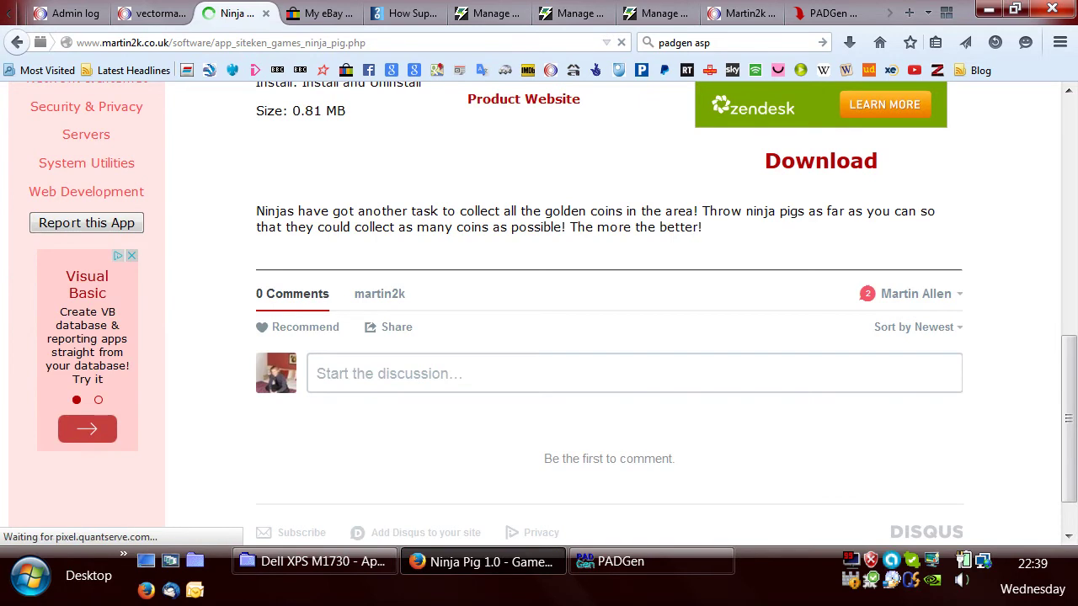
pyautogui.scroll(10, 404, 373)
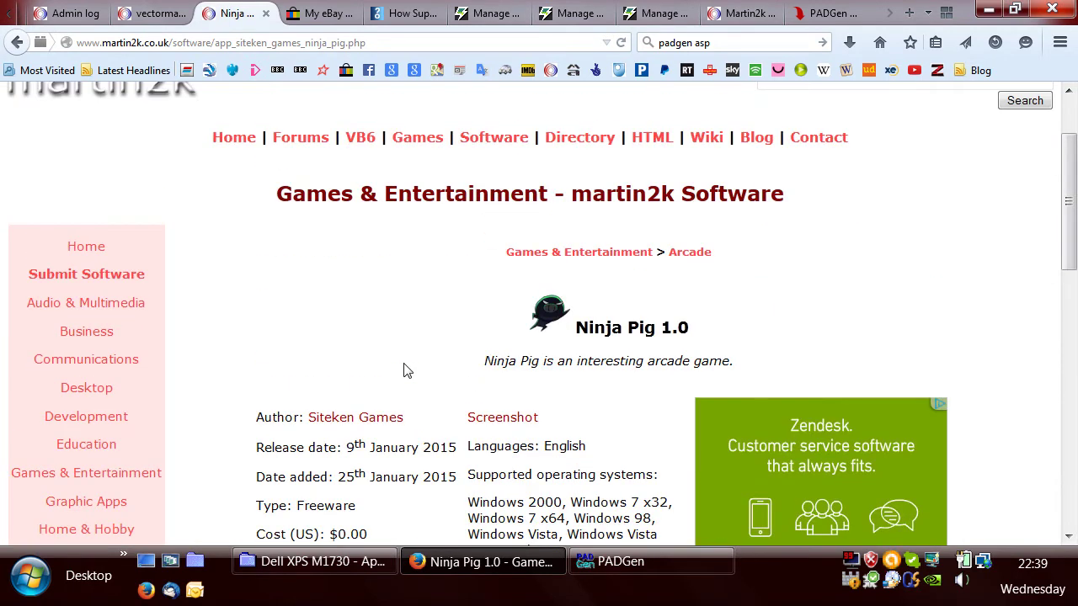
# Open the Math & Scientific Tools subcategory of Business and browse its program listings
pyautogui.click(87, 335)
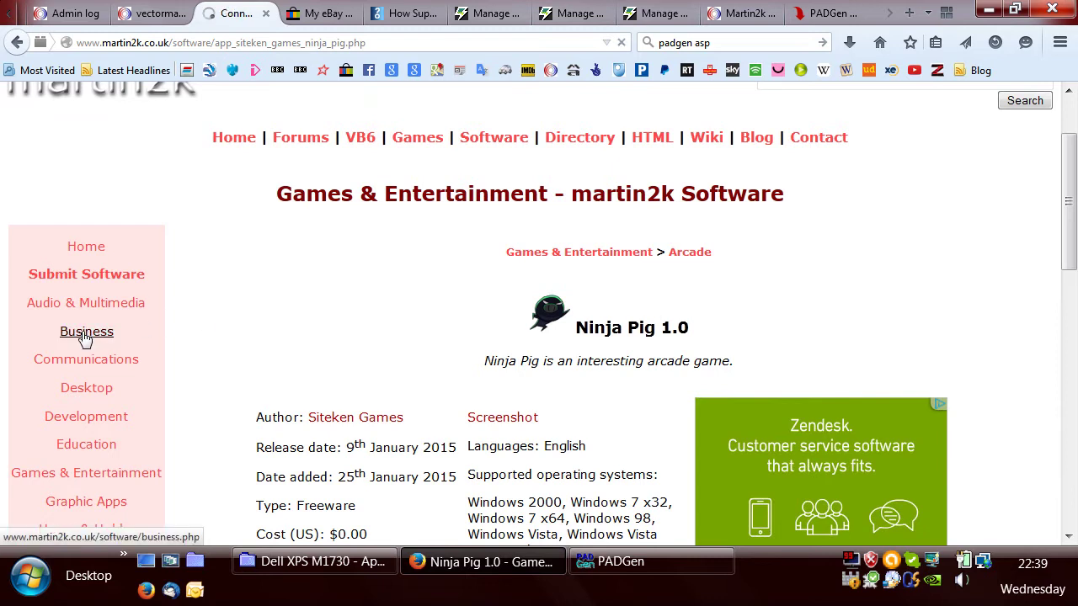
pyautogui.scroll(-6, 494, 380)
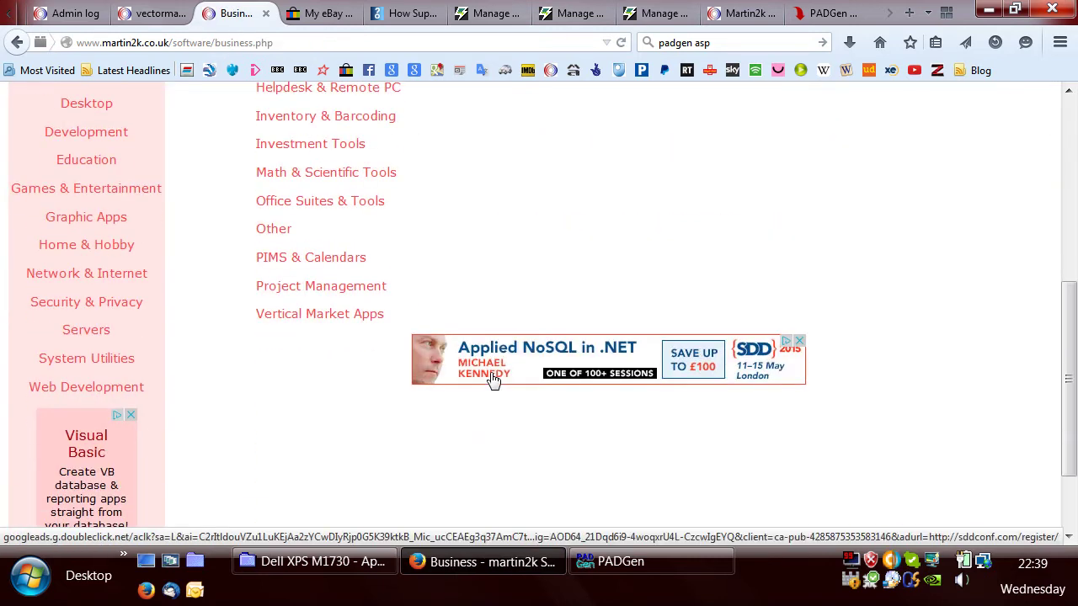
pyautogui.scroll(4, 494, 381)
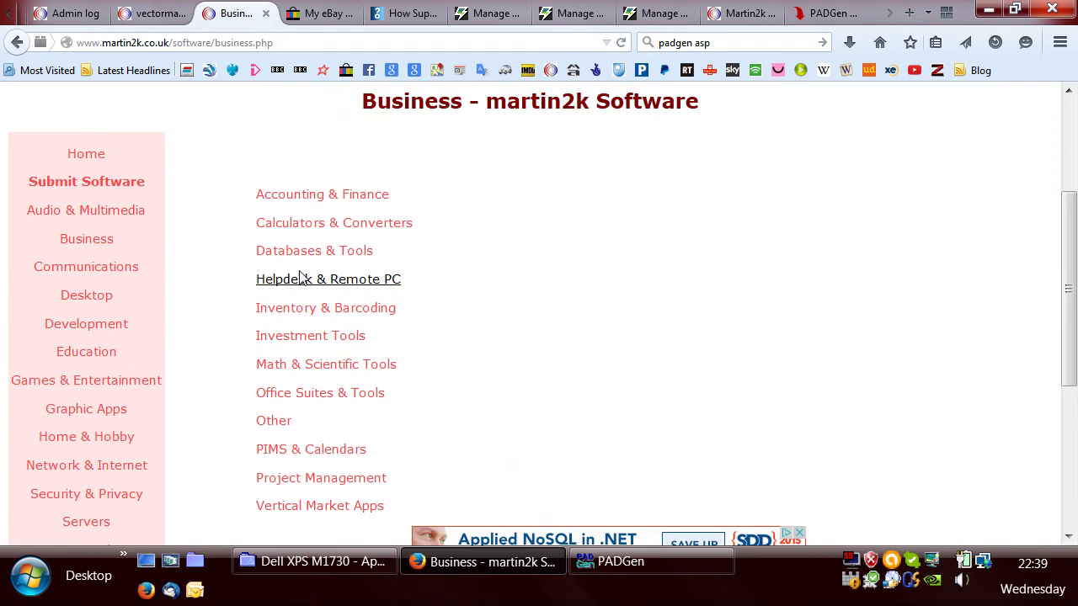
pyautogui.click(307, 370)
pyautogui.scroll(-10, 561, 435)
pyautogui.scroll(-14, 564, 436)
pyautogui.scroll(-15, 429, 455)
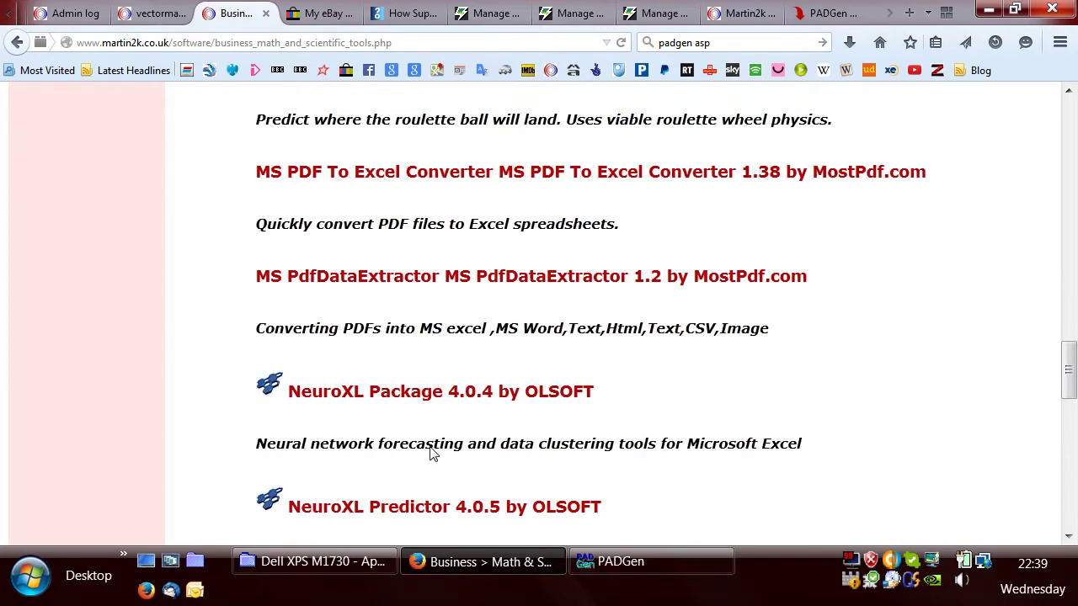
# Open the NeuroXL Package 4.0.4 listing and read its pricing details, long description and recent changes
pyautogui.click(362, 330)
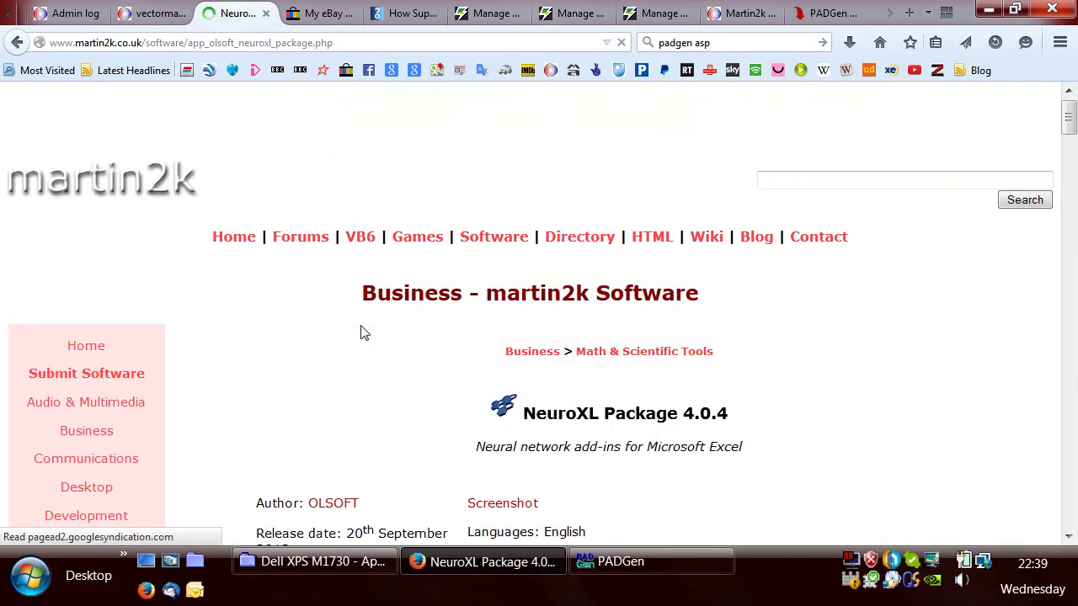
pyautogui.scroll(-8, 276, 413)
pyautogui.scroll(-8, 225, 381)
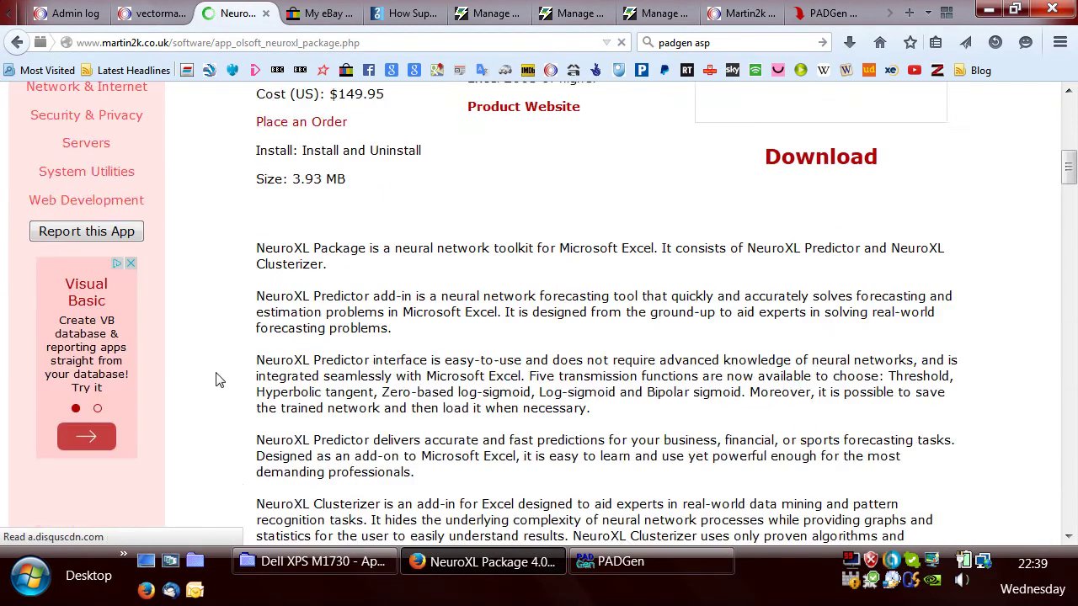
pyautogui.scroll(4, 226, 380)
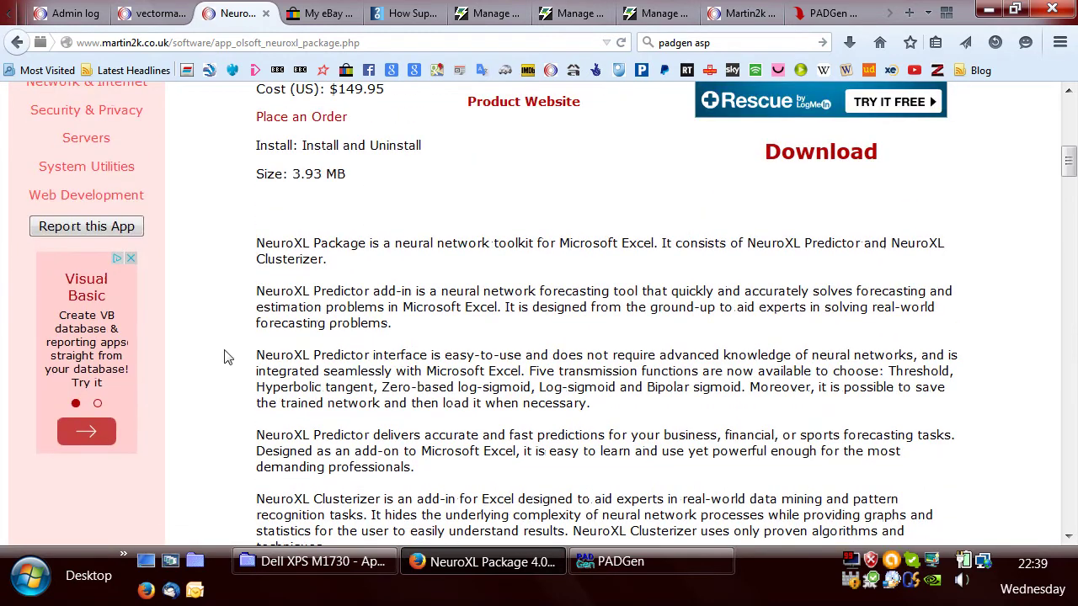
pyautogui.scroll(-8, 229, 373)
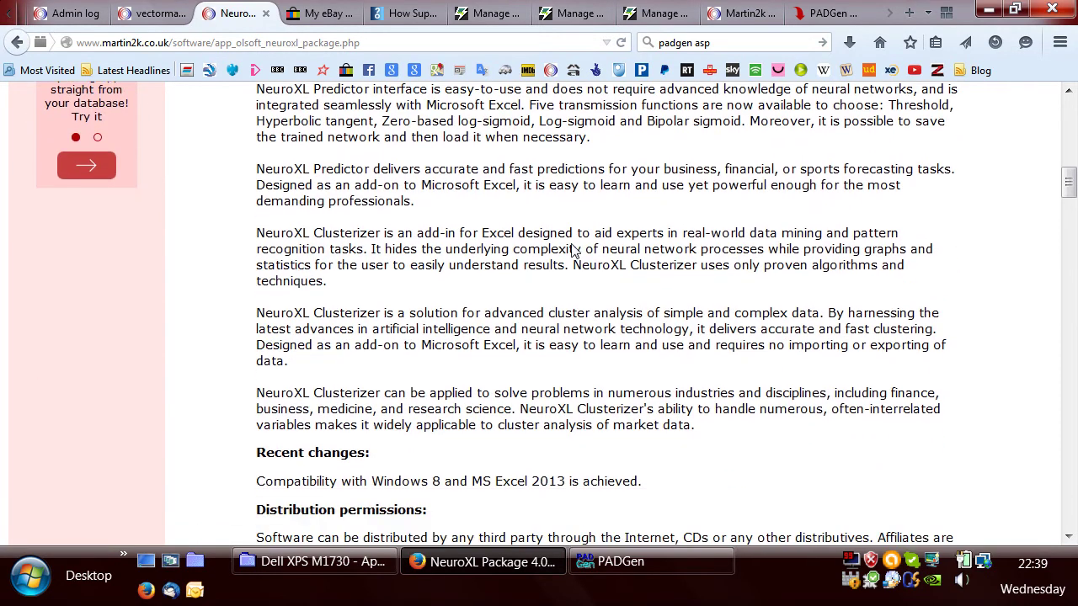
# Switch to PADGen, view the Recent Changes field in the program information, and return to the NeuroXL listing in Firefox
pyautogui.click(657, 554)
pyautogui.click(118, 80)
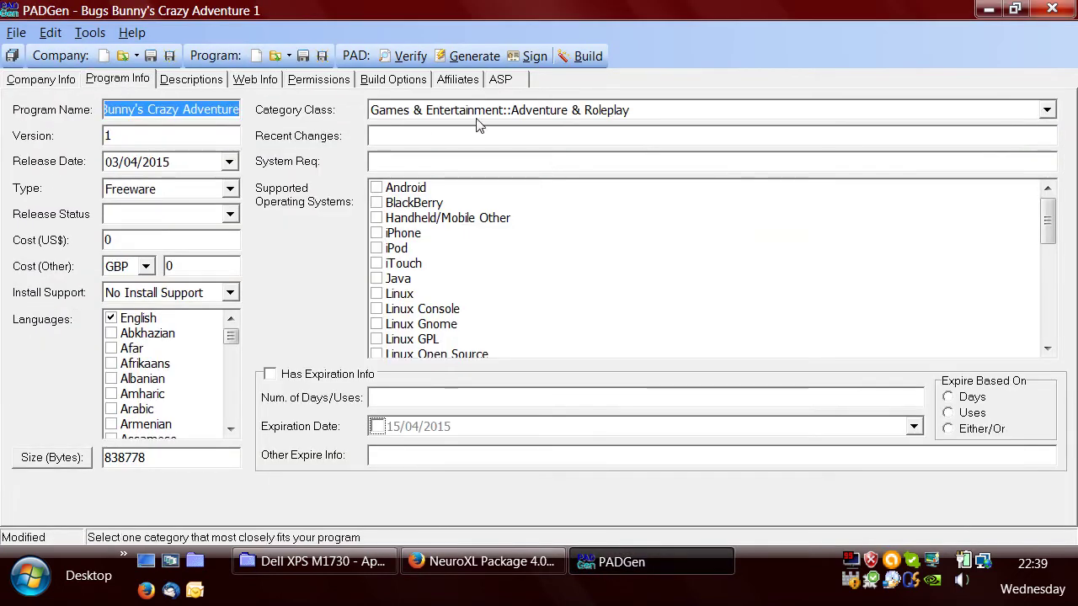
pyautogui.click(988, 8)
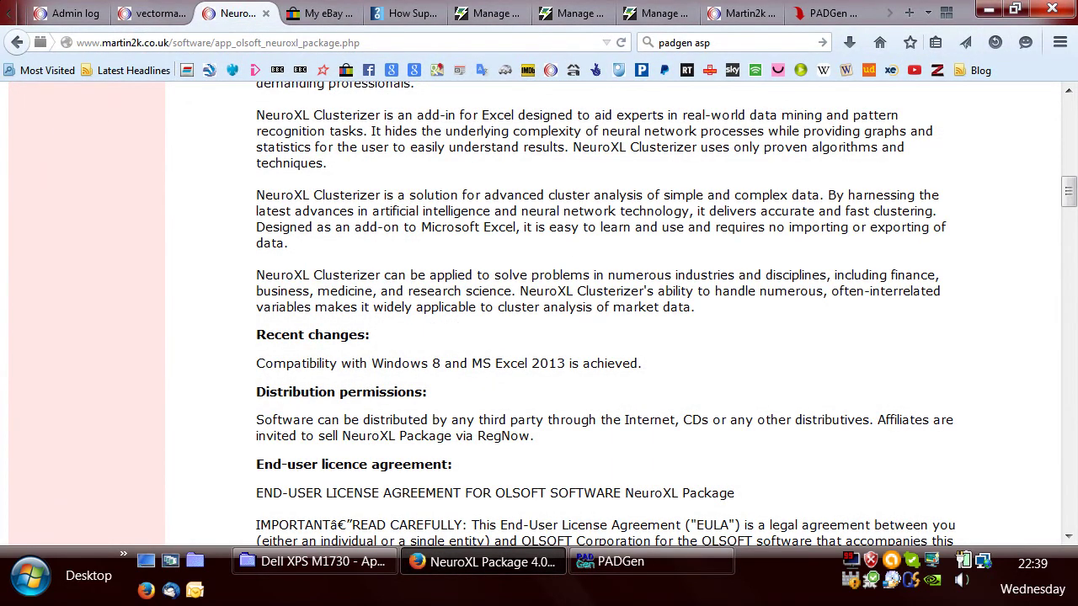
# Switch to PADGen, view the Distribution Agreements and End User License Agreement fields under Permissions, and return to Firefox
pyautogui.click(630, 574)
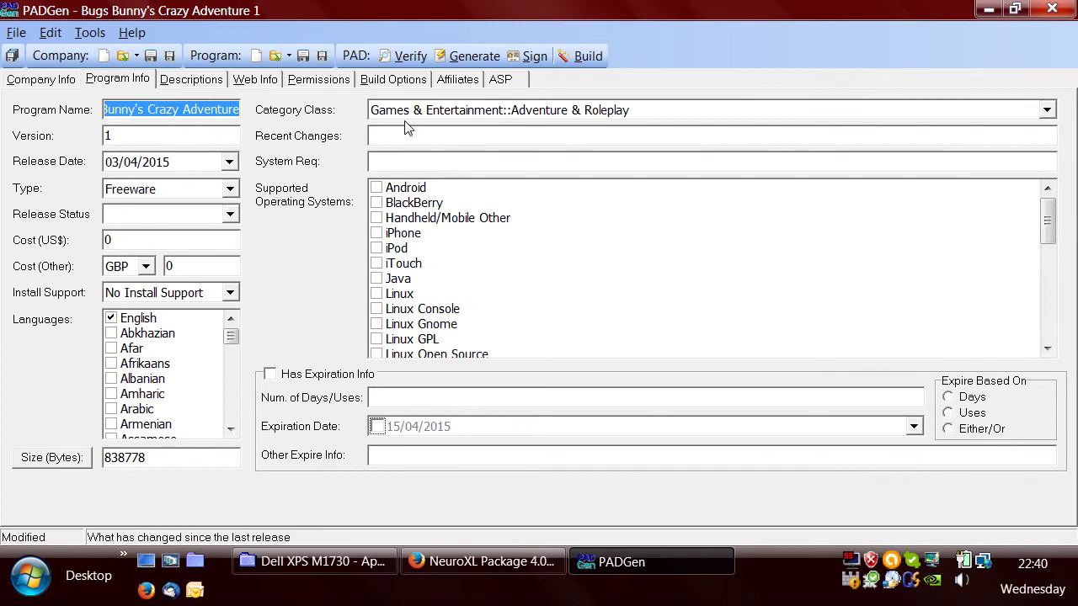
pyautogui.click(318, 79)
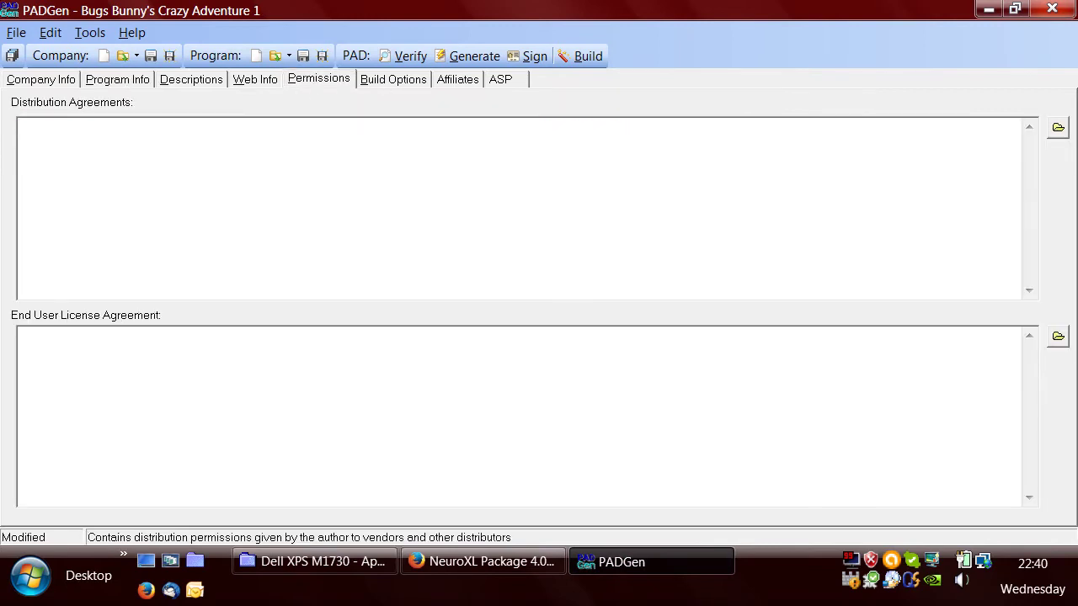
pyautogui.click(990, 9)
# Read through the distribution permissions and end-user licence agreement on the NeuroXL Package listing
pyautogui.scroll(-4, 392, 398)
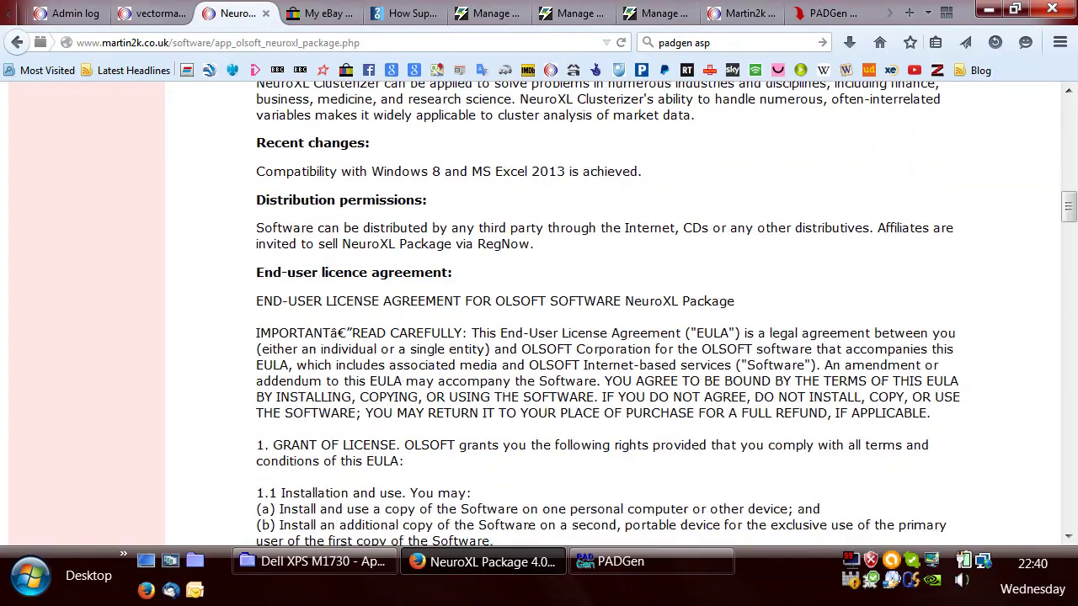
pyautogui.scroll(-20, 269, 481)
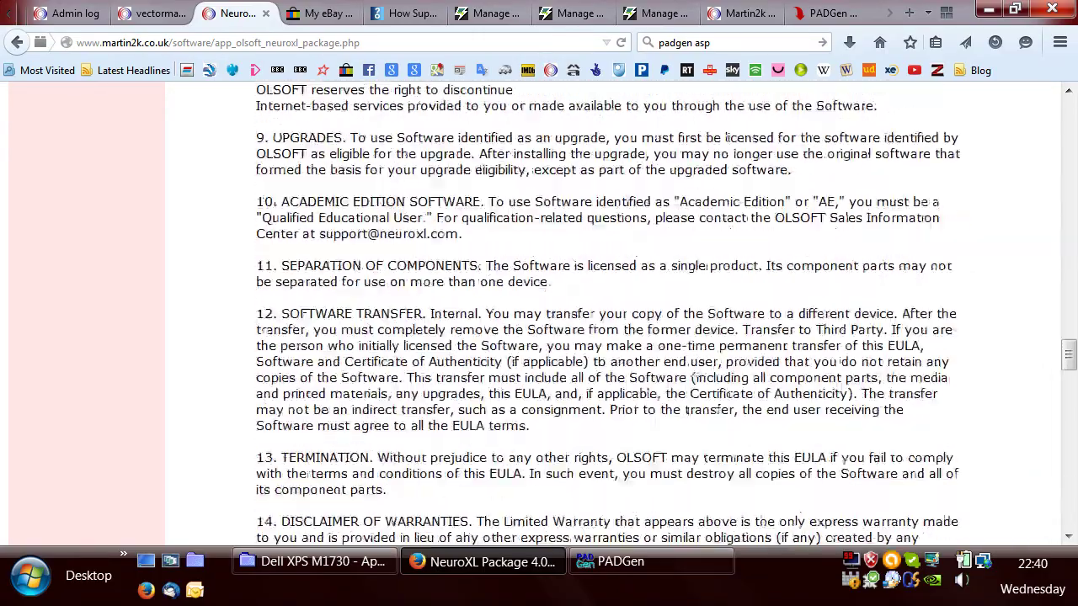
pyautogui.scroll(-20, 265, 465)
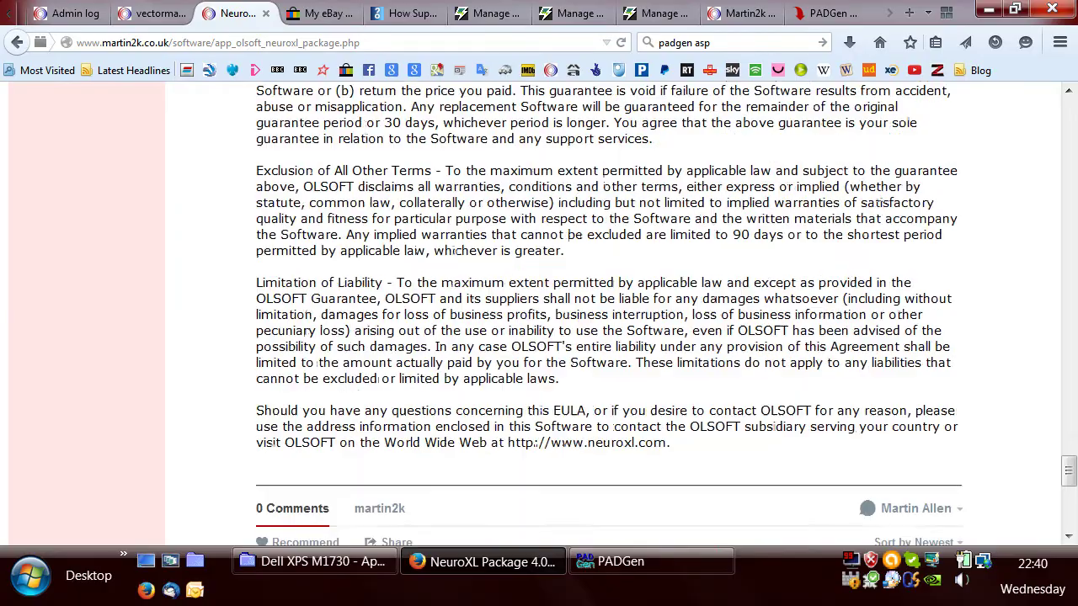
pyautogui.scroll(20, 199, 463)
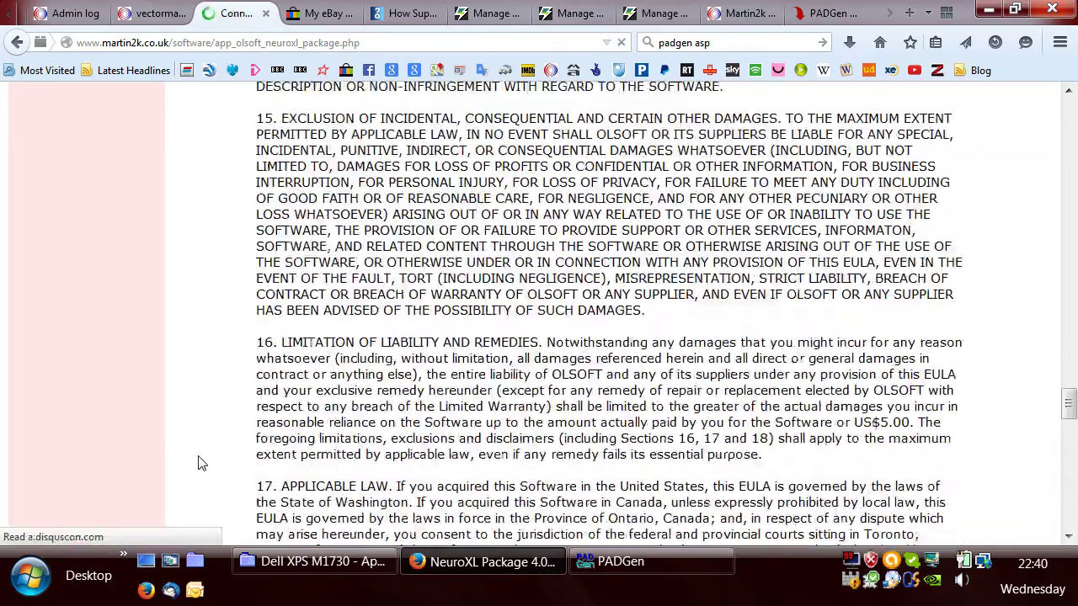
pyautogui.scroll(20, 200, 463)
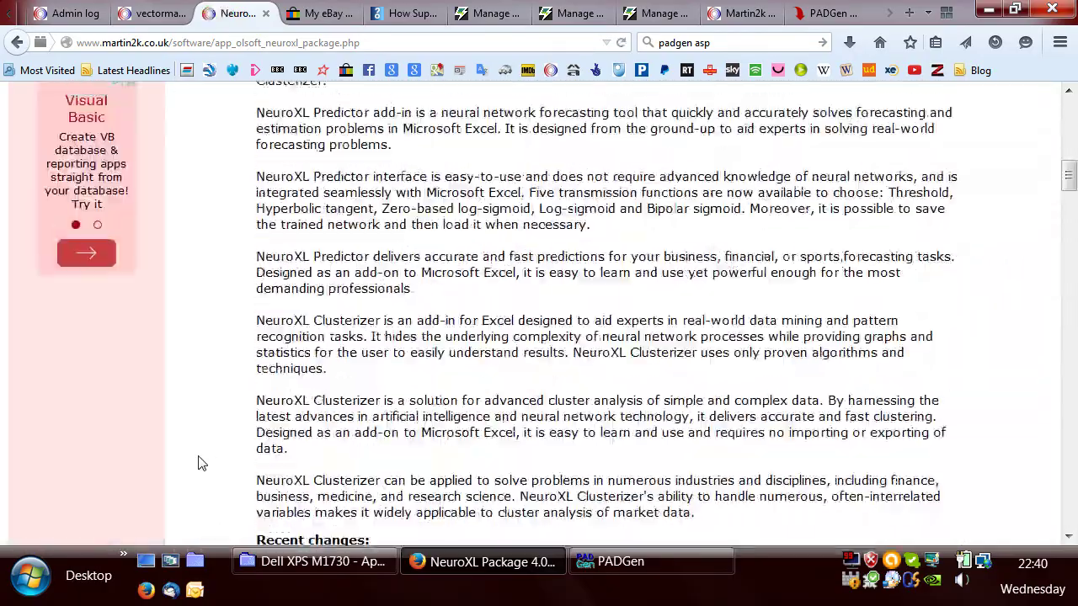
# Search the web for "submit pad file" from the browser tab showing the PADGen page
pyautogui.scroll(-2, 199, 468)
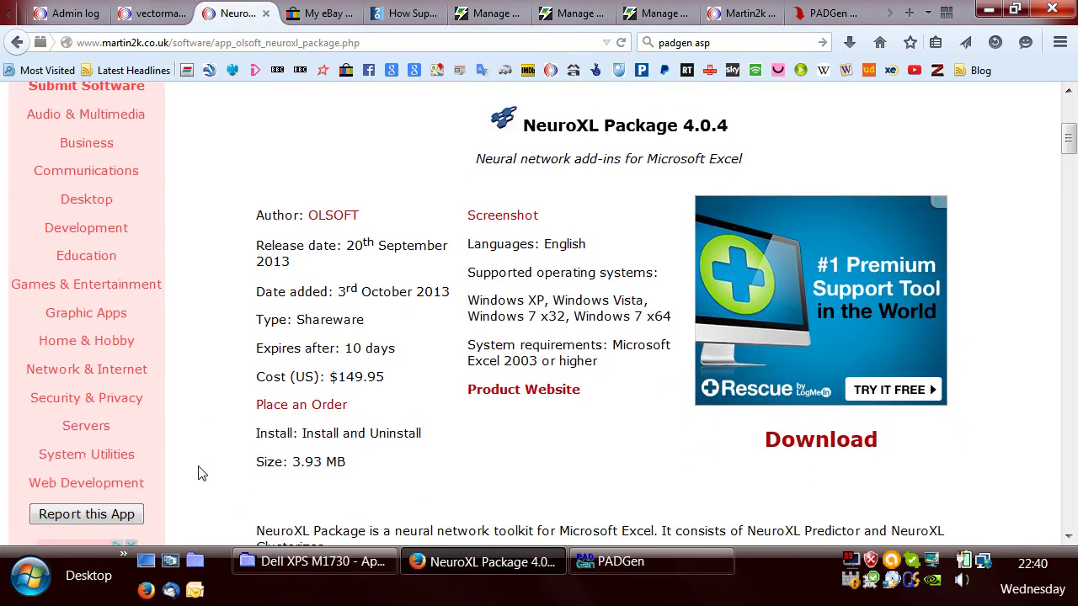
pyautogui.click(825, 15)
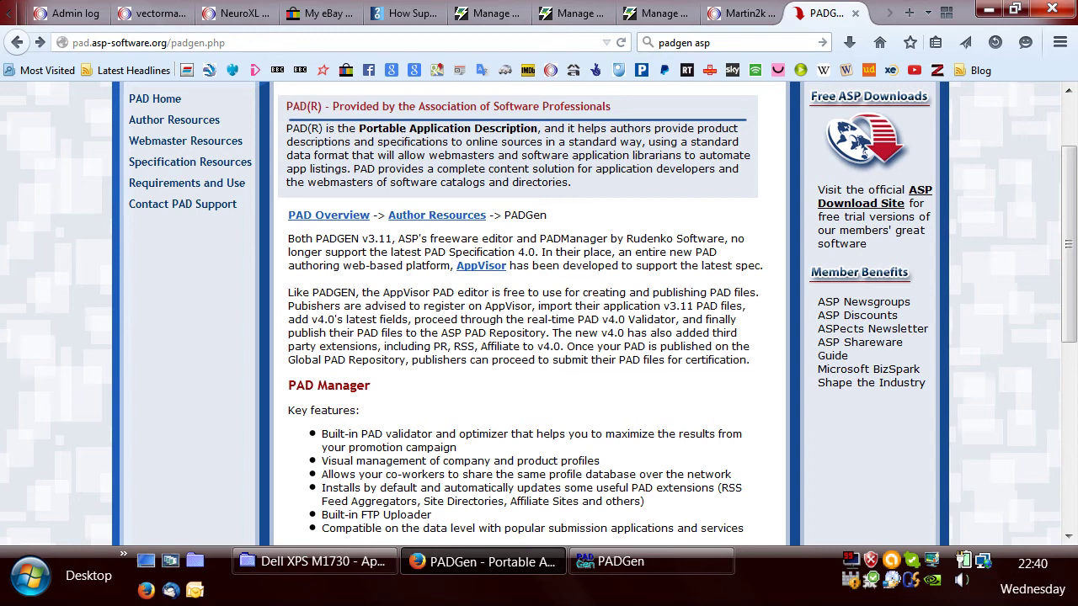
pyautogui.click(716, 42)
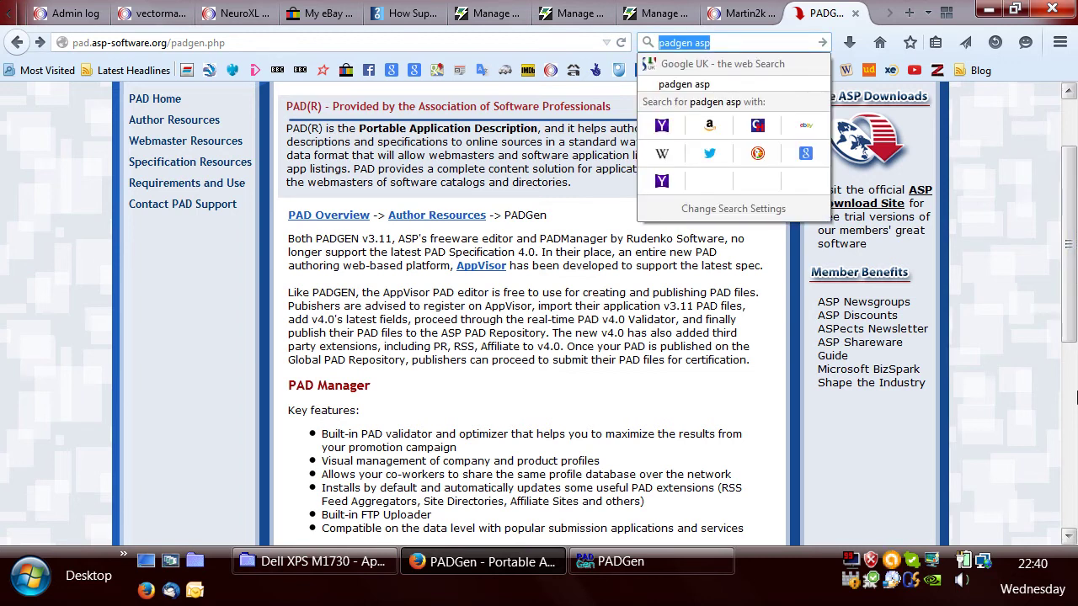
pyautogui.write('submit pad file')
pyautogui.press('Return')
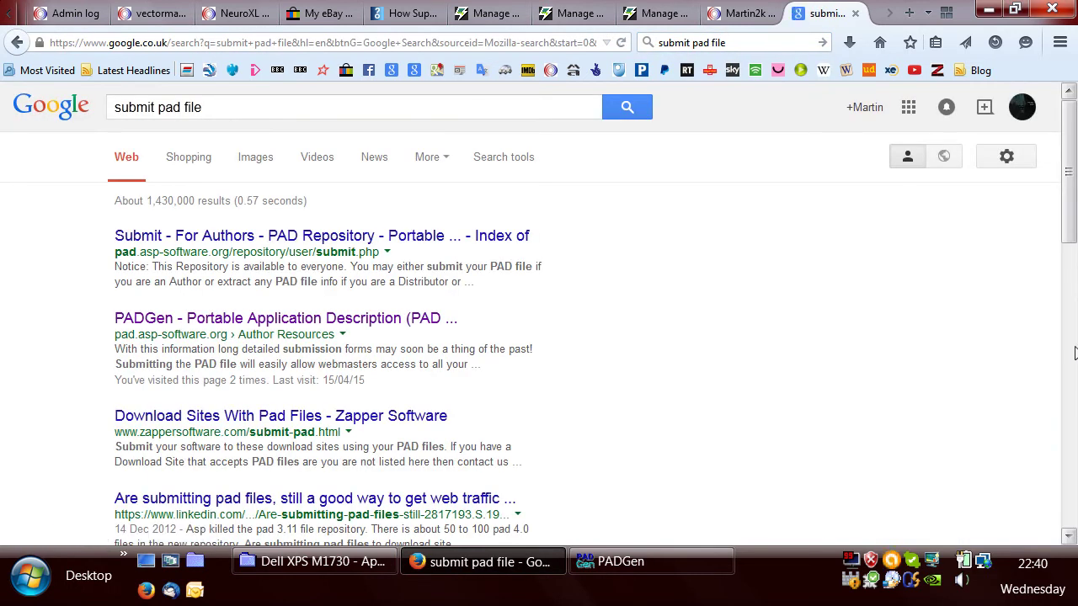
# Look through the first two pages of search results for PAD submission sites and go to the third page
pyautogui.scroll(-5, 746, 341)
pyautogui.scroll(-5, 755, 353)
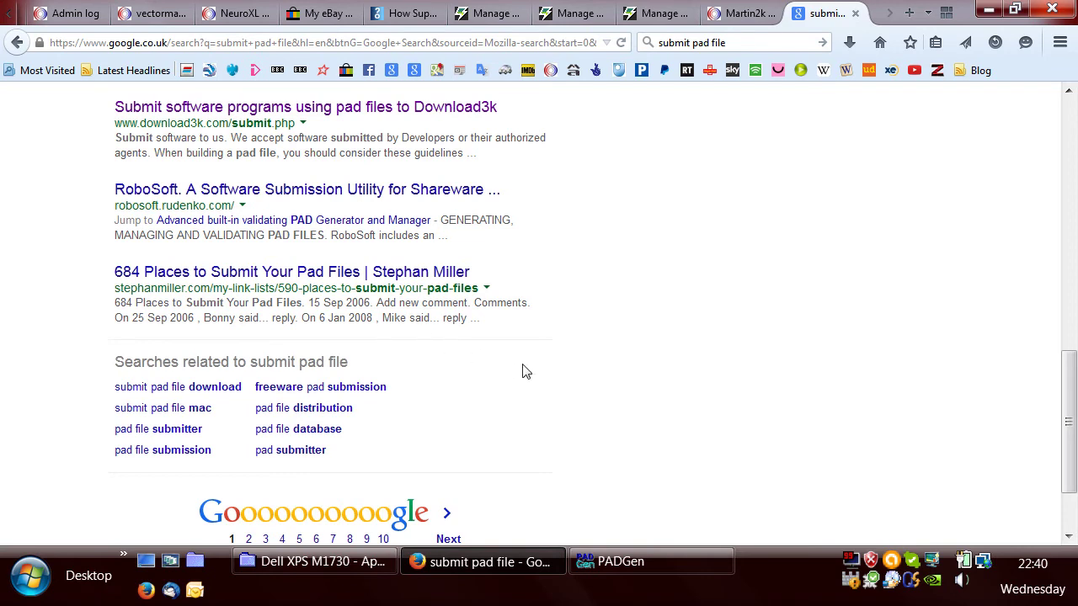
pyautogui.click(450, 528)
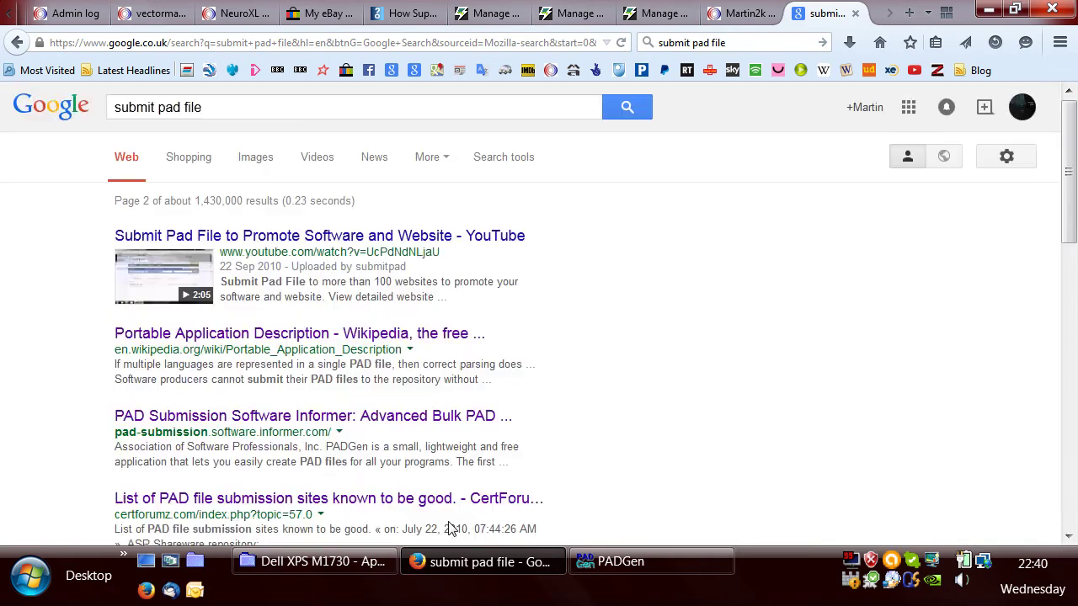
pyautogui.scroll(-8, 623, 429)
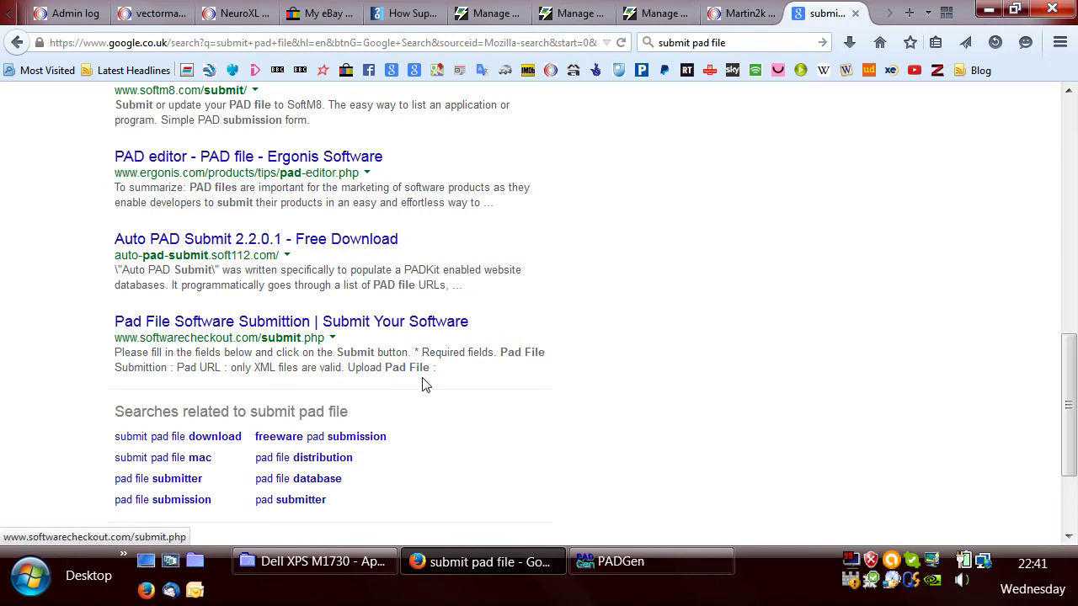
pyautogui.scroll(-3, 424, 387)
pyautogui.click(461, 439)
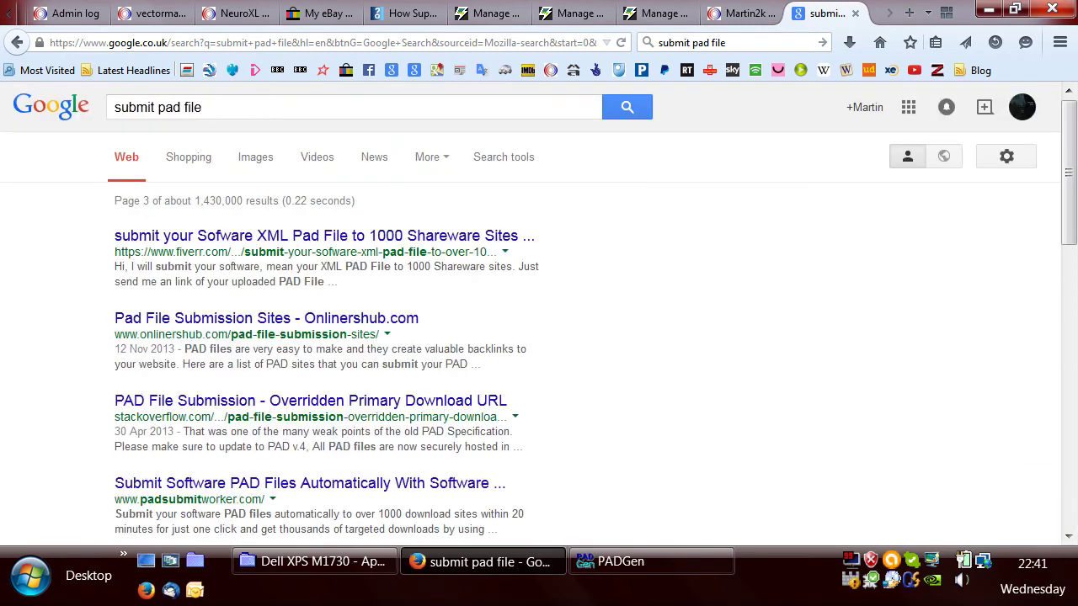
# Open the "Submit a PAD file - Canadian Content" search result and go to its submission form
pyautogui.scroll(-4, 553, 440)
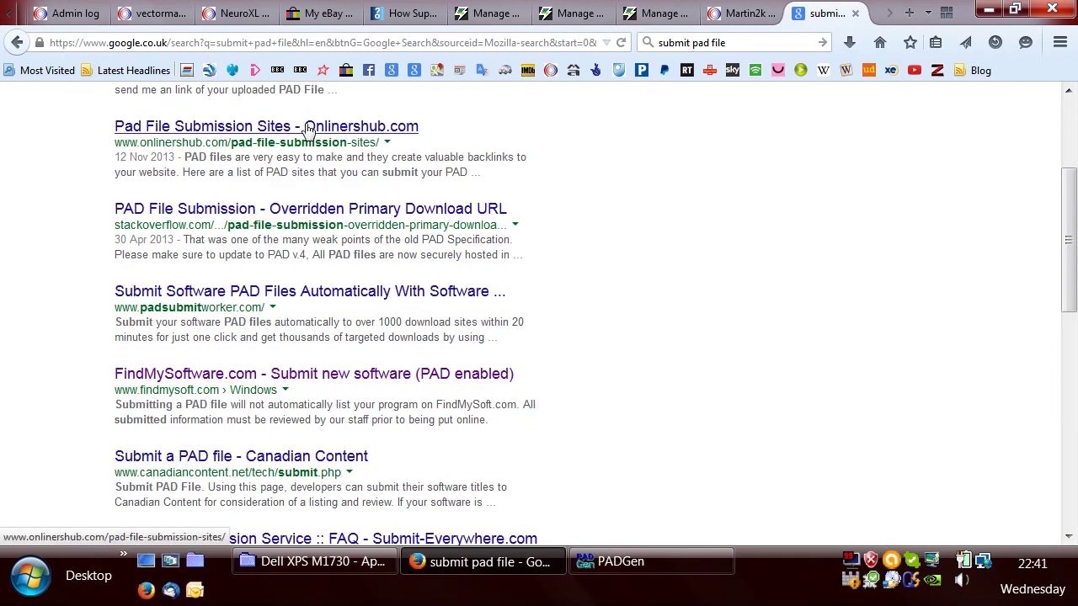
pyautogui.scroll(-1, 390, 430)
pyautogui.scroll(-3, 390, 430)
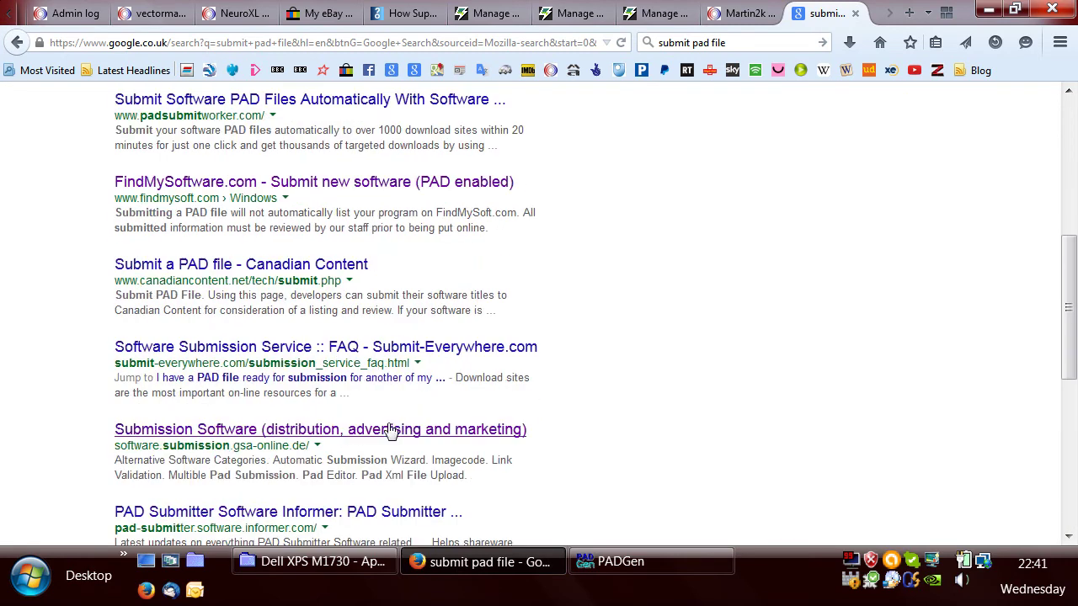
pyautogui.click(193, 279)
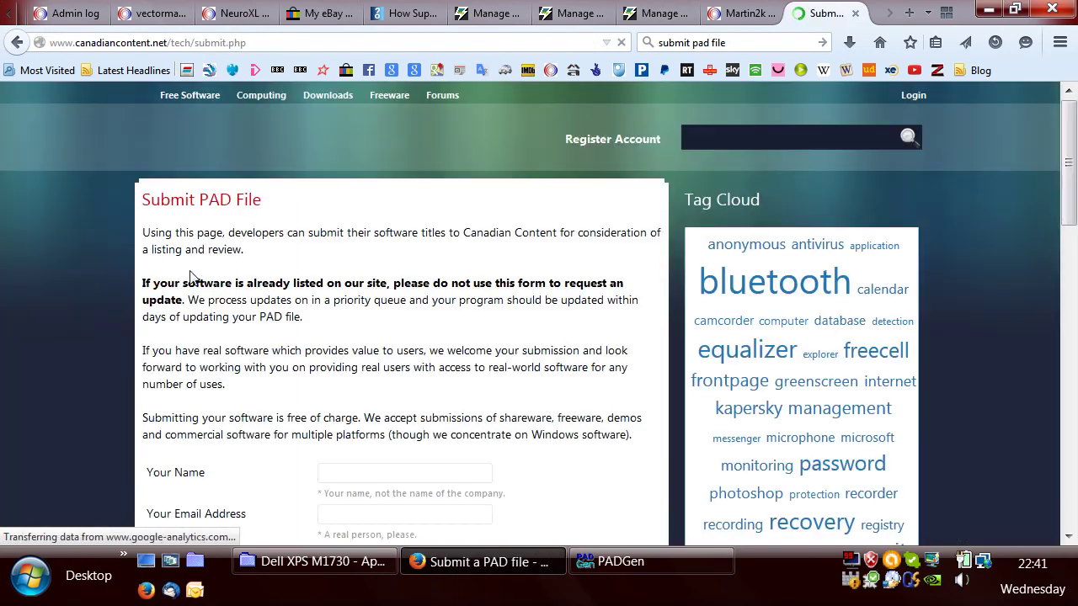
pyautogui.scroll(-5, 77, 423)
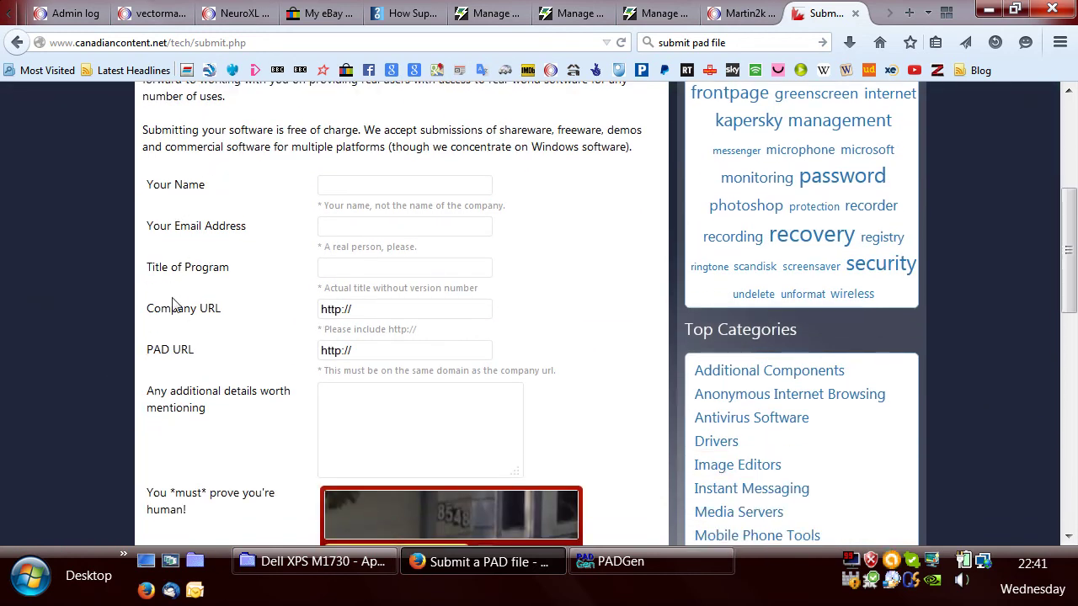
pyautogui.click(405, 350)
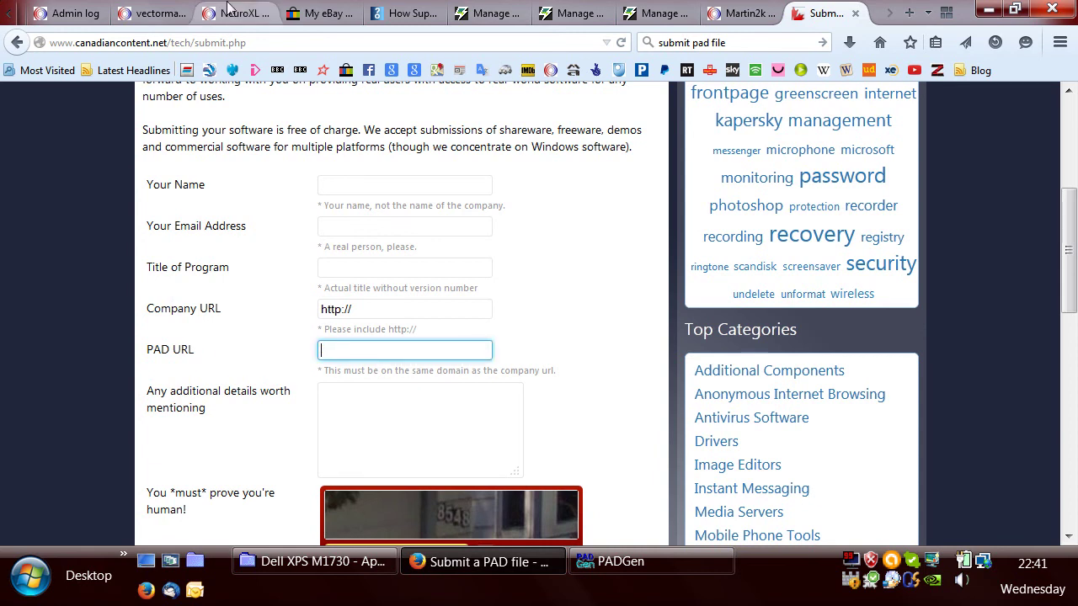
pyautogui.click(231, 12)
pyautogui.scroll(4, 117, 352)
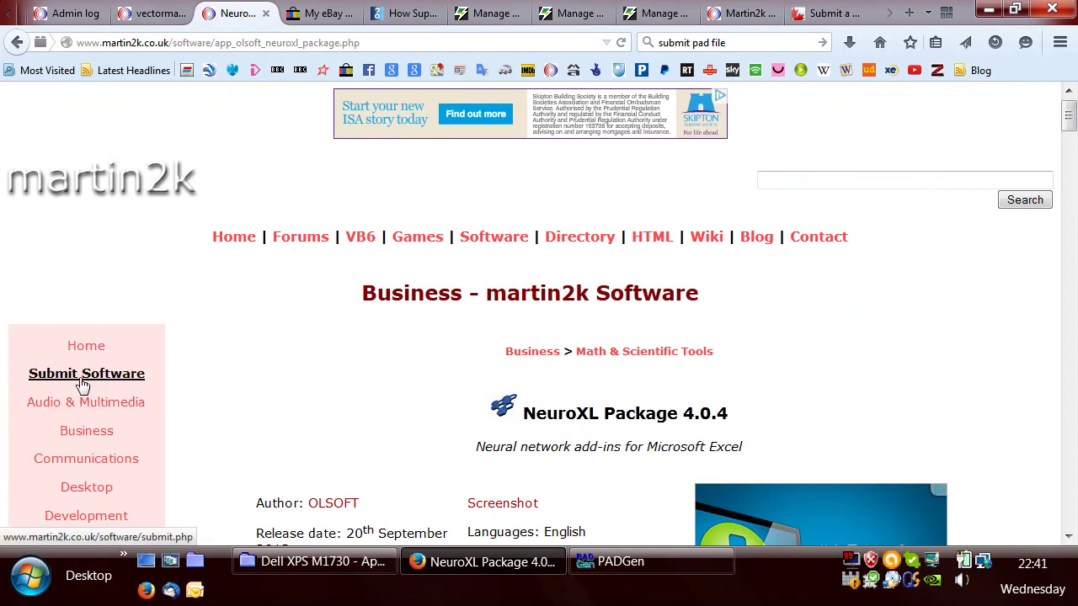
pyautogui.click(83, 383)
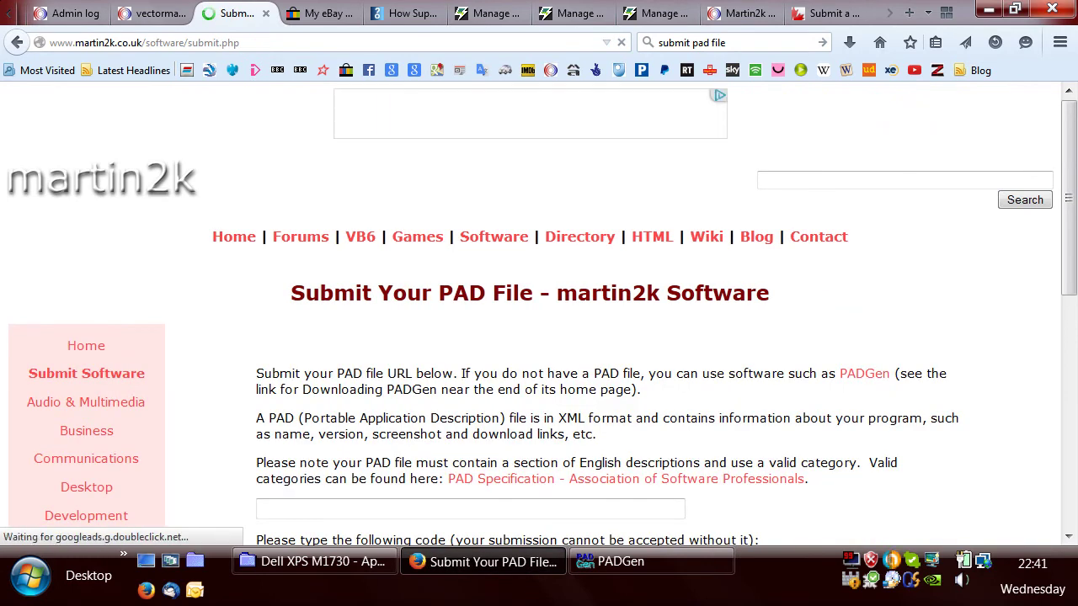
pyautogui.press('Down')
pyautogui.press('Down')
pyautogui.press('Return')
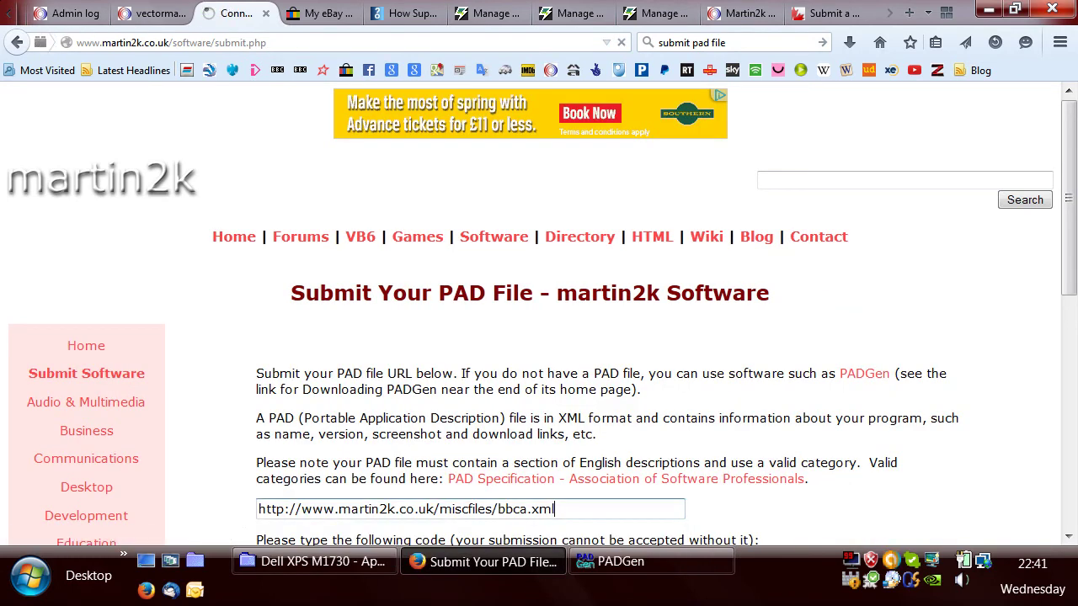
pyautogui.click(838, 9)
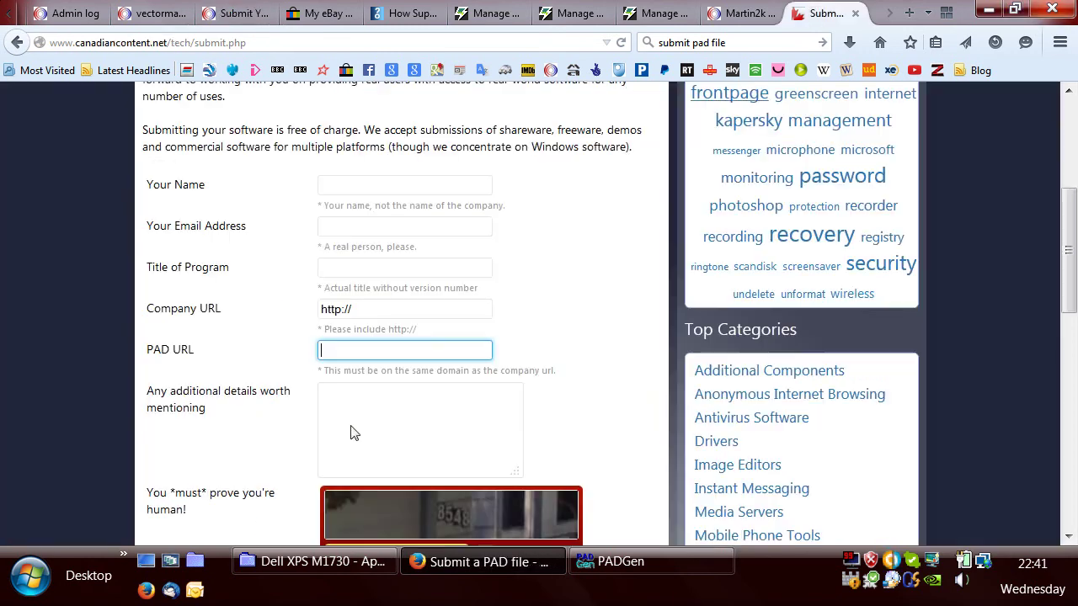
pyautogui.write('http://www.martin2k.co.uk/miscfiles/bbca.xml')
pyautogui.click(404, 309)
pyautogui.write('http://www.martin2k.co.uk/miscfiles/bbca.xml')
pyautogui.hotkey('ctrl', 'a')
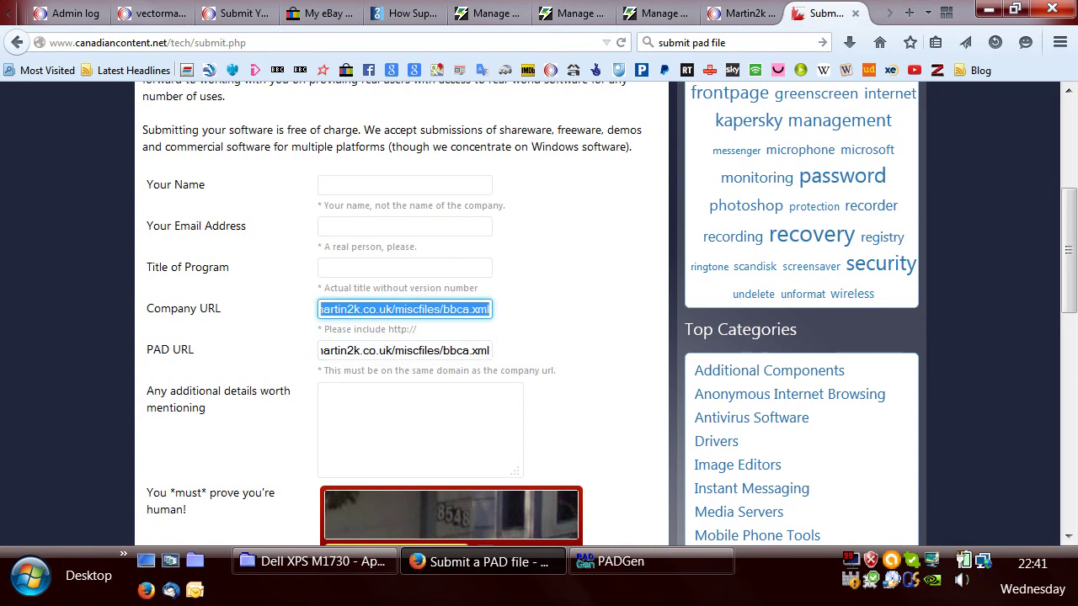
pyautogui.press('End')
pyautogui.hotkey('shift', 'End')
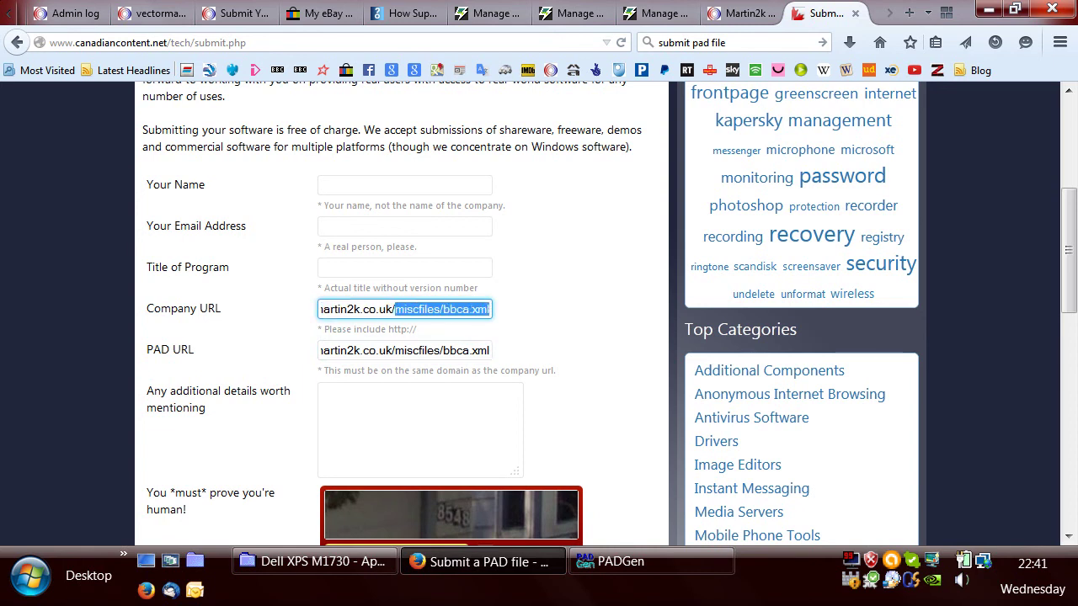
pyautogui.press('Delete')
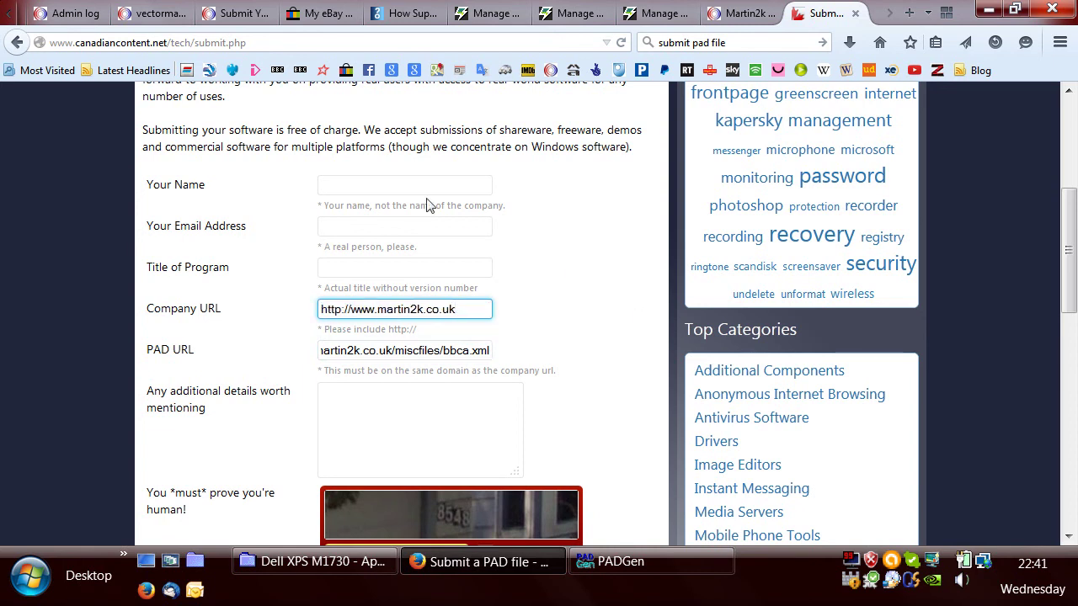
# Fill in the submitter's full name and e-mail address in the PAD submission form
pyautogui.click(321, 184)
pyautogui.write('Martin')
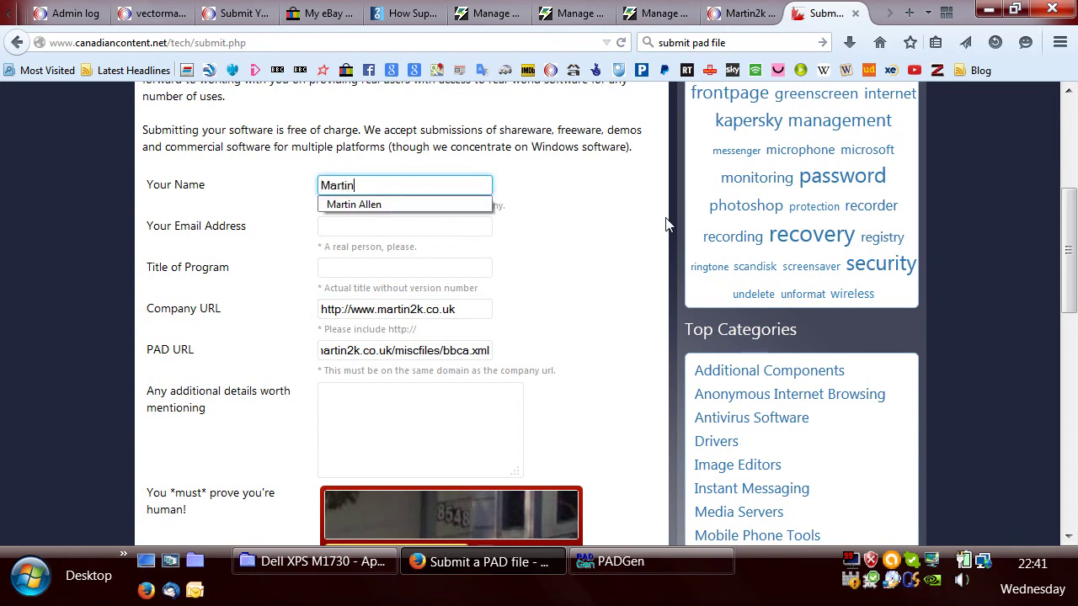
pyautogui.press('Down')
pyautogui.press('Return')
pyautogui.press('Tab')
pyautogui.write('m')
pyautogui.press('Down')
pyautogui.press('Return')
pyautogui.press('Tab')
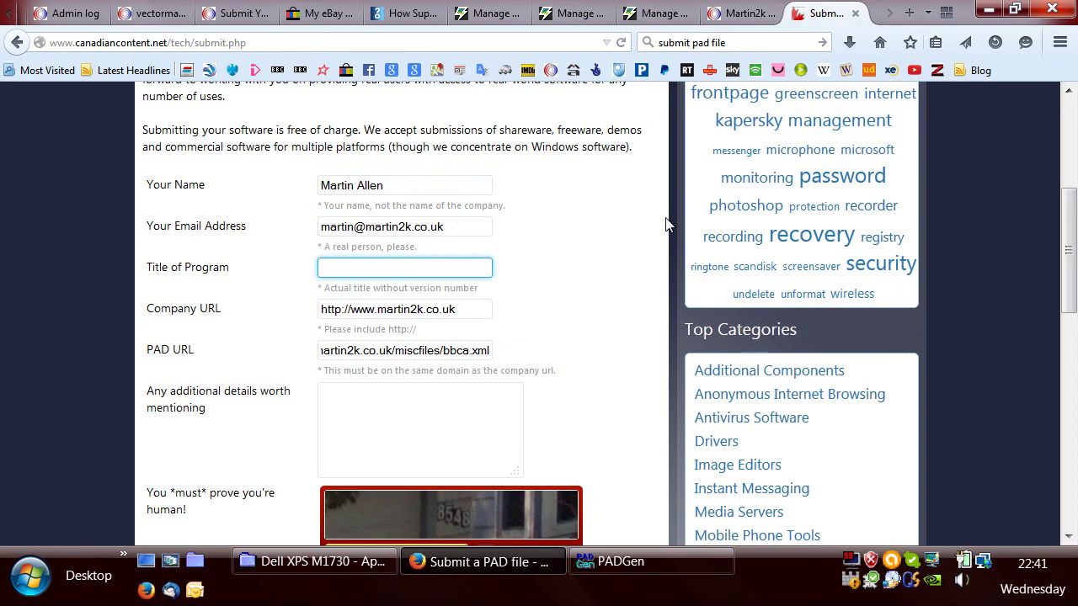
# Set the Title of Program to "Bugs Bunny's Crazy Adventure"
pyautogui.write('Bug')
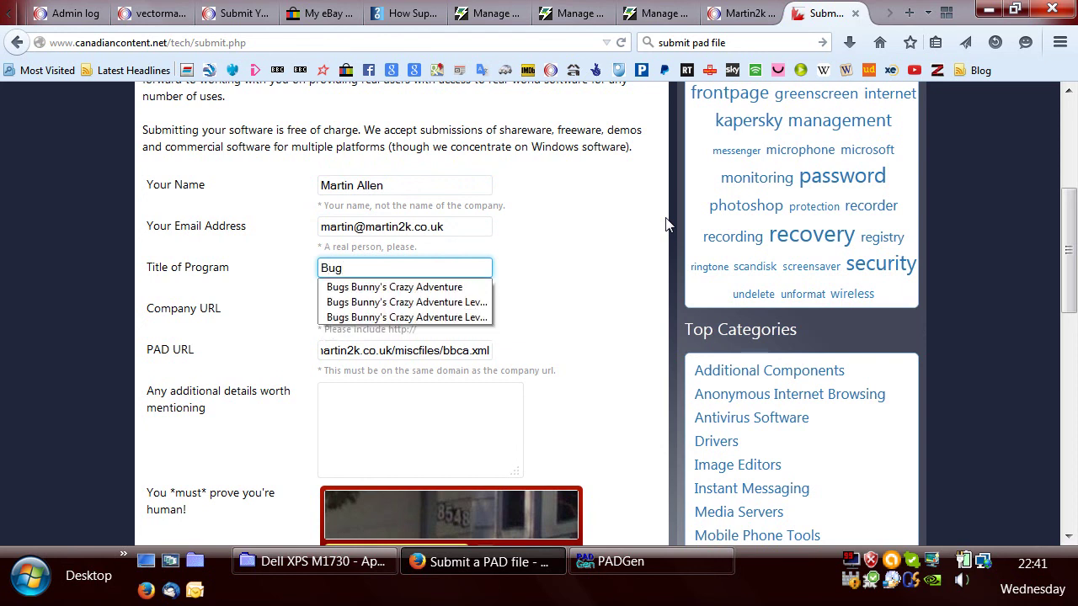
pyautogui.press('Down')
pyautogui.press('Return')
pyautogui.press('Tab')
pyautogui.click(625, 295)
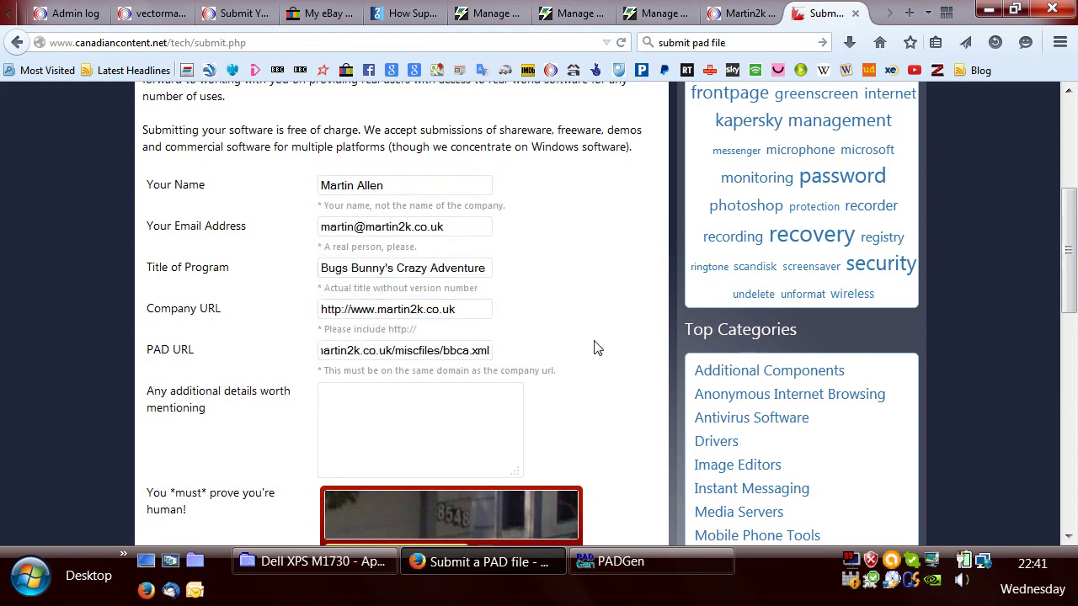
# Enter the reCAPTCHA verification text and send the PAD file submission form
pyautogui.scroll(-2, 593, 348)
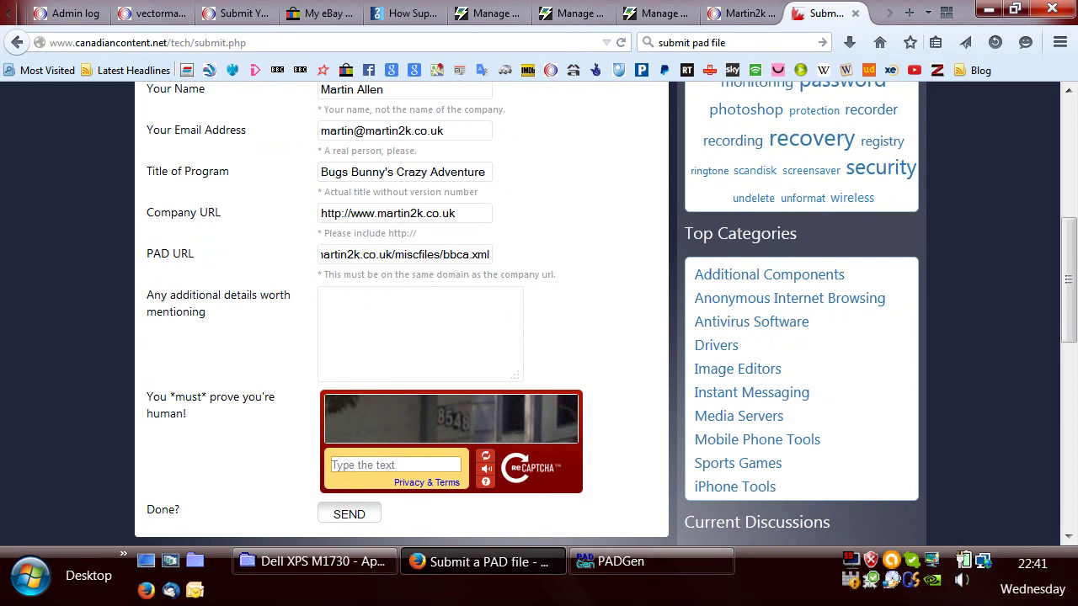
pyautogui.write('8548')
pyautogui.scroll(-4, 160, 453)
pyautogui.click(364, 321)
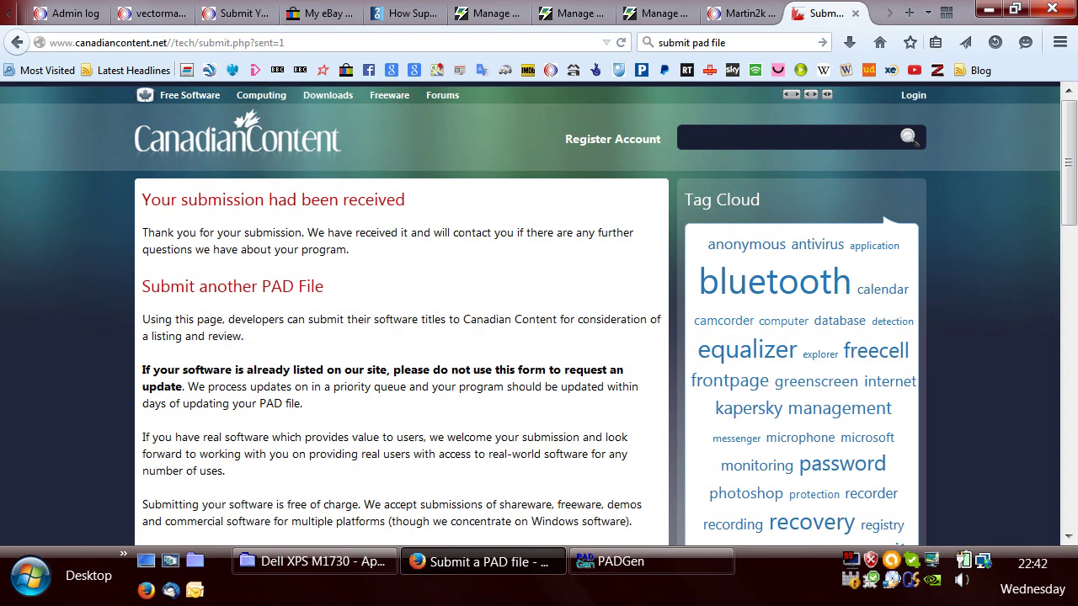
# Review the page returned after sending the PAD submission, including the blank form for another PAD file
pyautogui.scroll(-2, 179, 430)
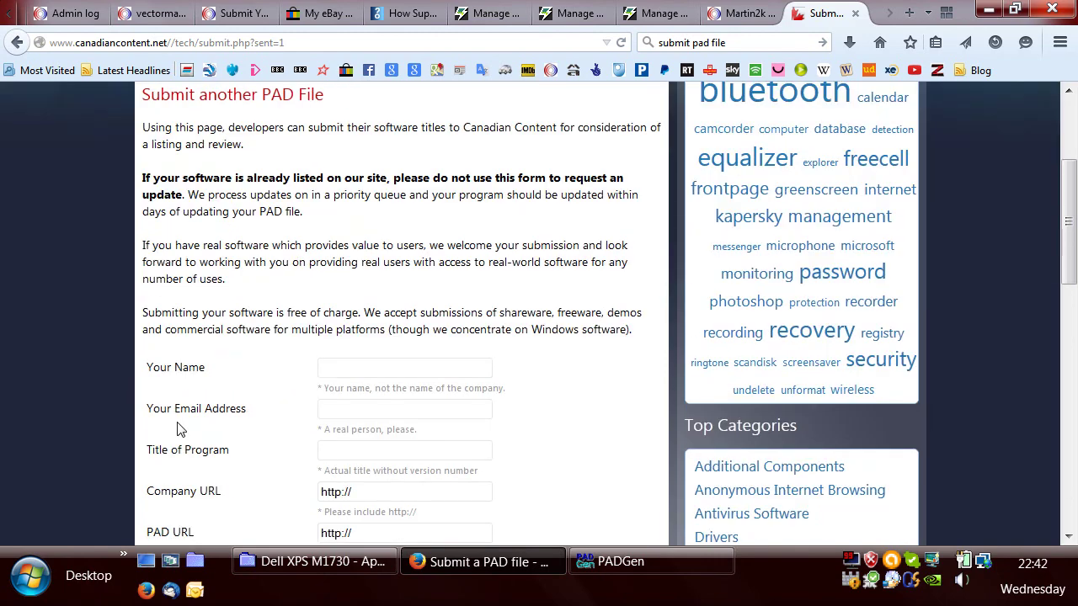
pyautogui.scroll(-4, 179, 429)
pyautogui.scroll(3, 179, 429)
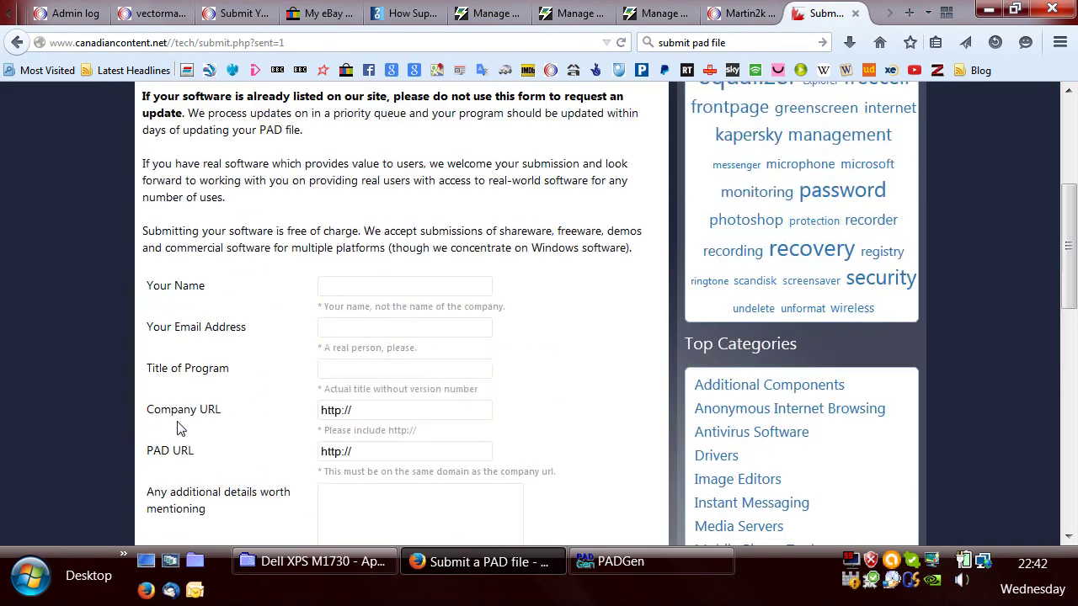
pyautogui.scroll(3, 180, 430)
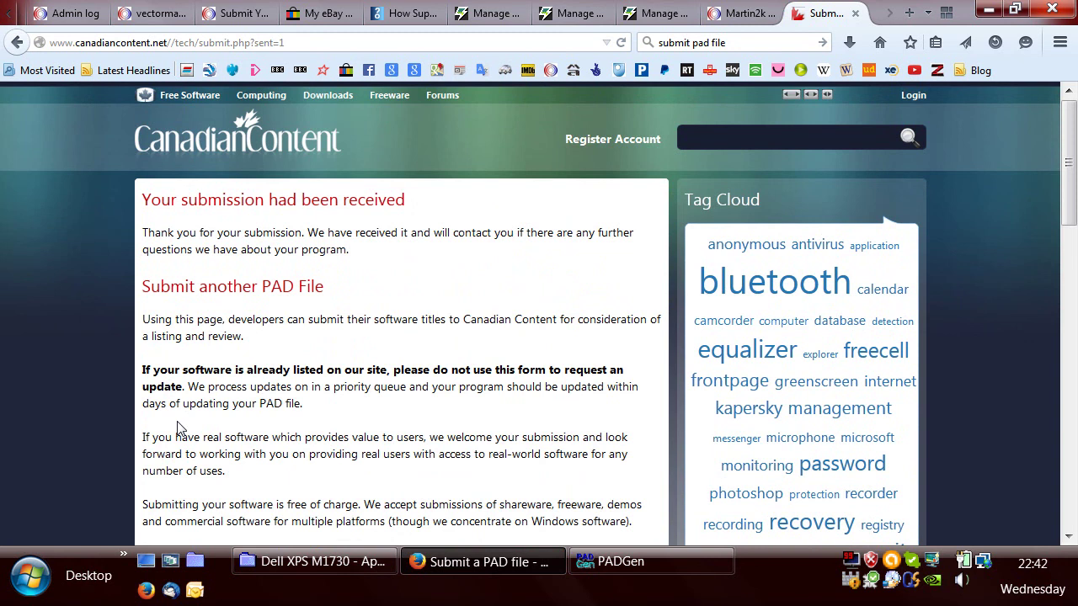